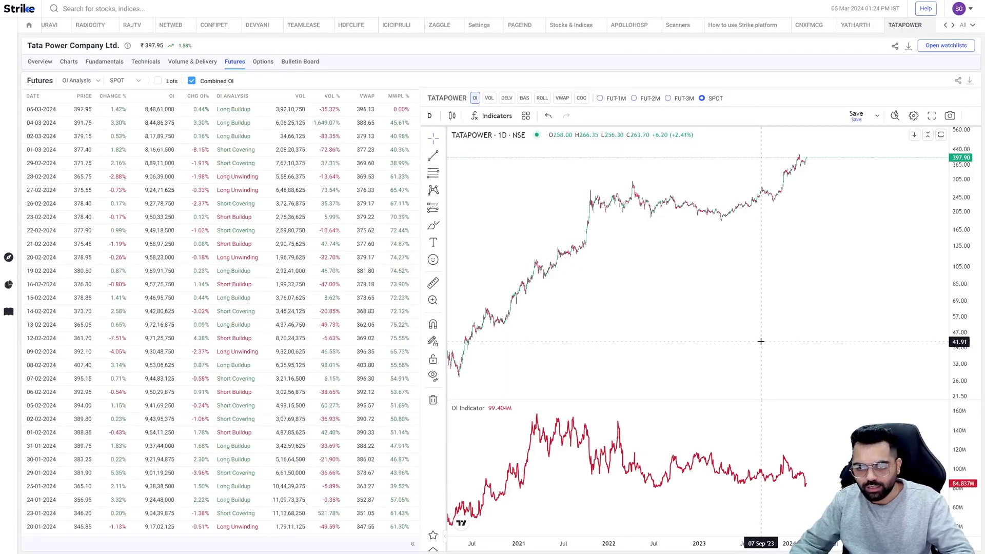
- Zoom the chart and collapse the Futures table for a full-width 2019–2024 price and OI view
{"action": "scroll", "coordinate": [761, 341], "scroll_direction": "up", "scroll_amount": 3}
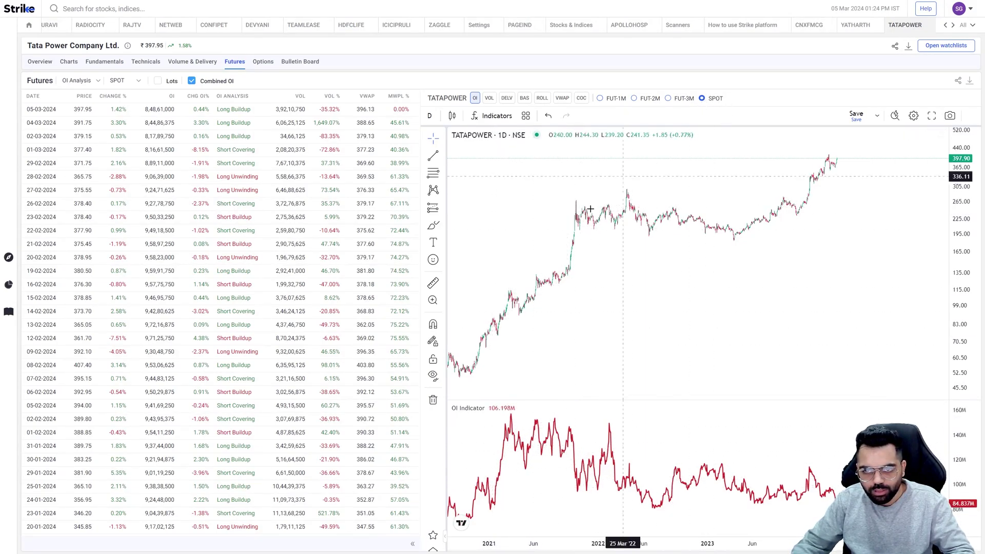
{"action": "left_click", "coordinate": [413, 546]}
- Draw horizontal lines on the OI pane at about 156.022M, 82.091M and 39.564M
{"action": "scroll", "coordinate": [488, 378], "scroll_direction": "up", "scroll_amount": 2}
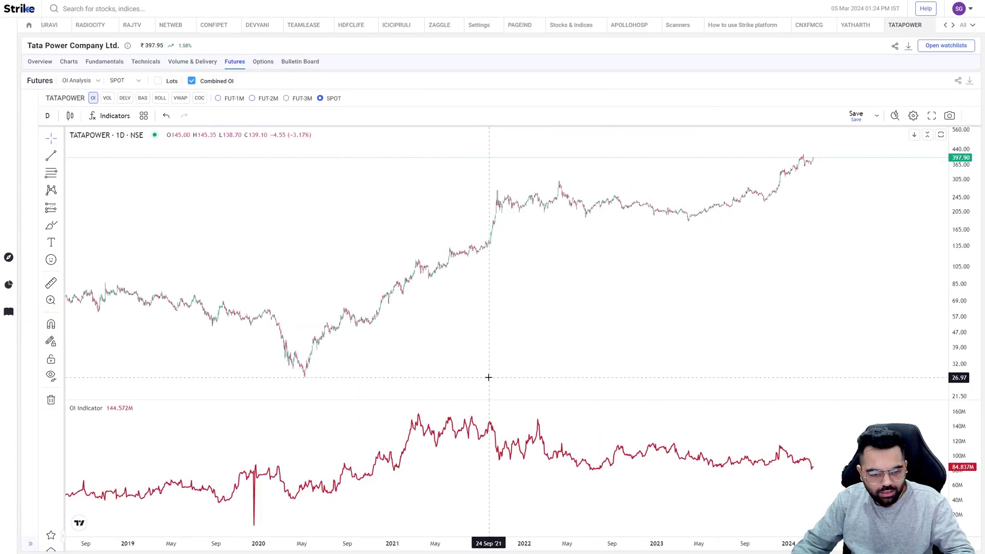
{"action": "left_click", "coordinate": [61, 160]}
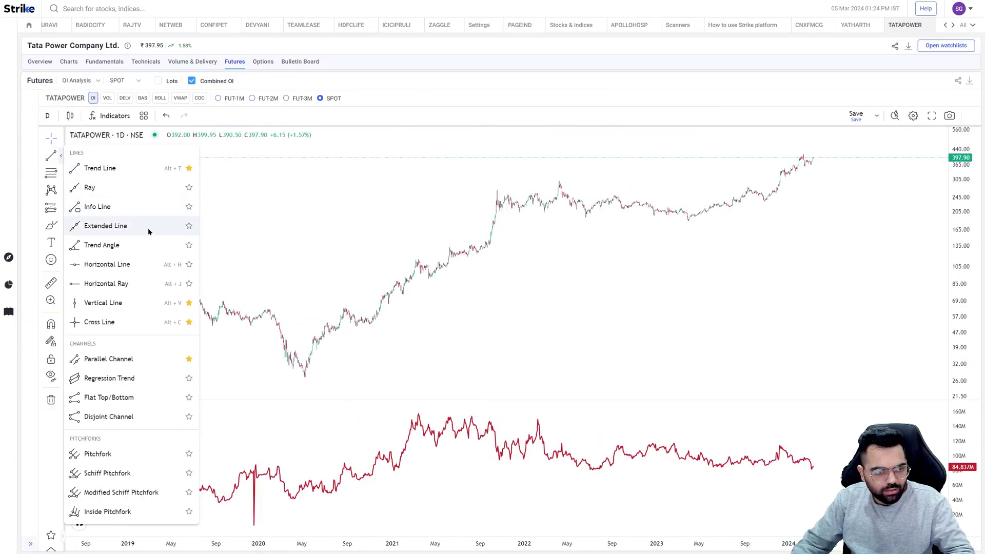
{"action": "left_click", "coordinate": [136, 263]}
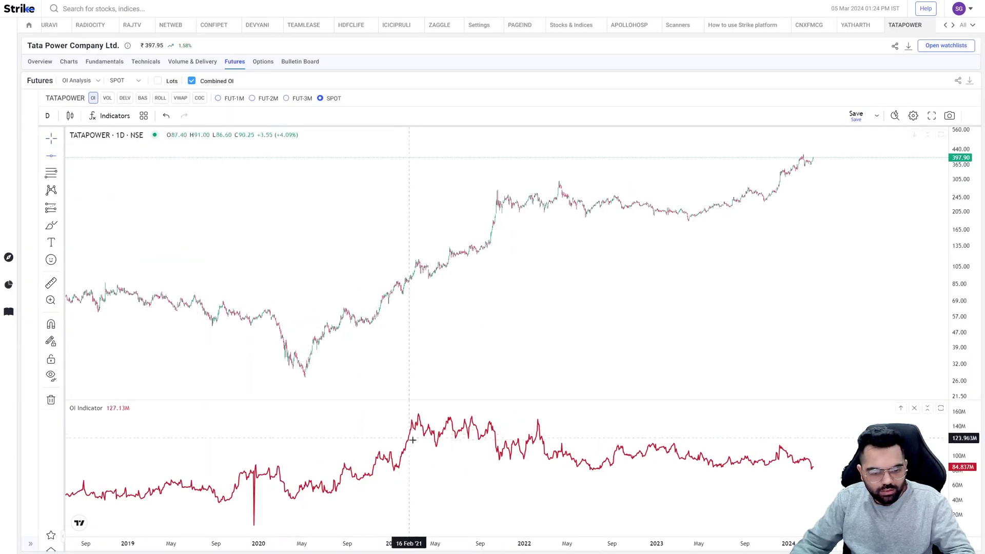
{"action": "left_click", "coordinate": [442, 468]}
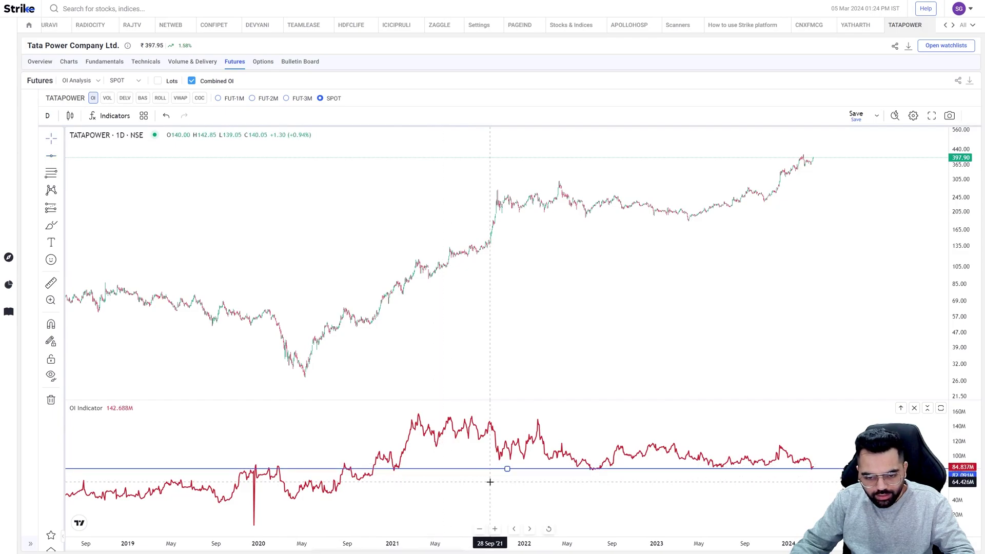
{"action": "left_click_drag", "start_coordinate": [458, 472], "coordinate": [458, 415]}
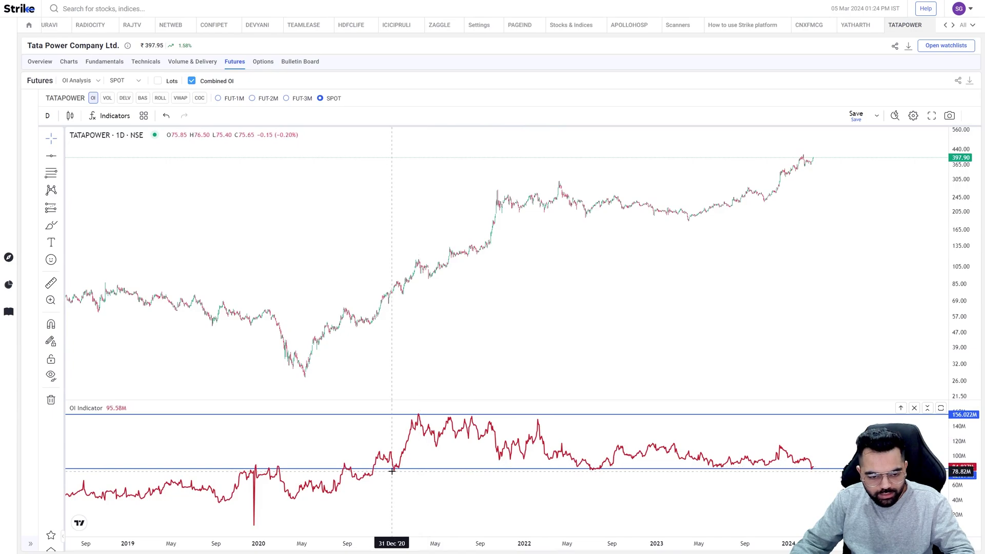
{"action": "left_click_drag", "start_coordinate": [307, 471], "coordinate": [305, 503]}
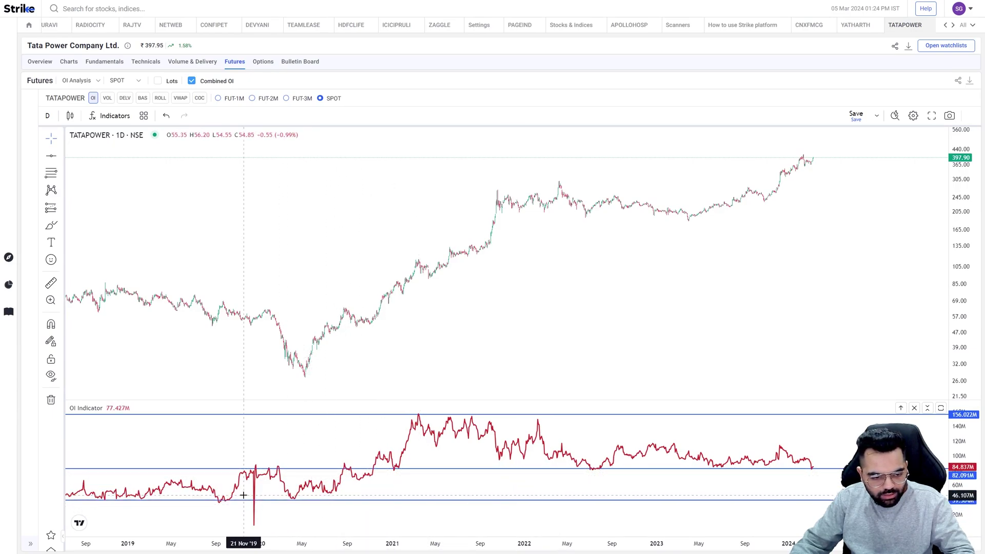
{"action": "left_click", "coordinate": [231, 505]}
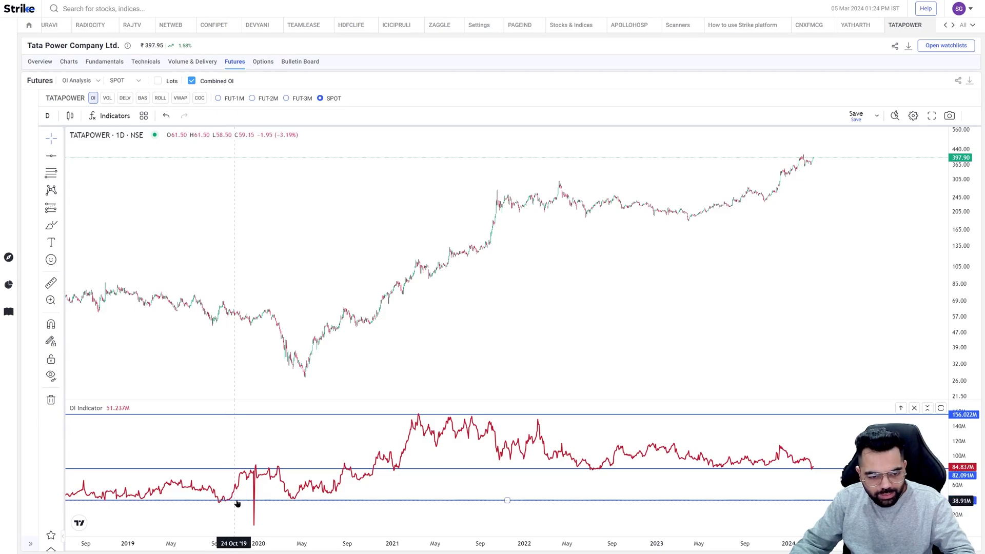
{"action": "left_click", "coordinate": [342, 471]}
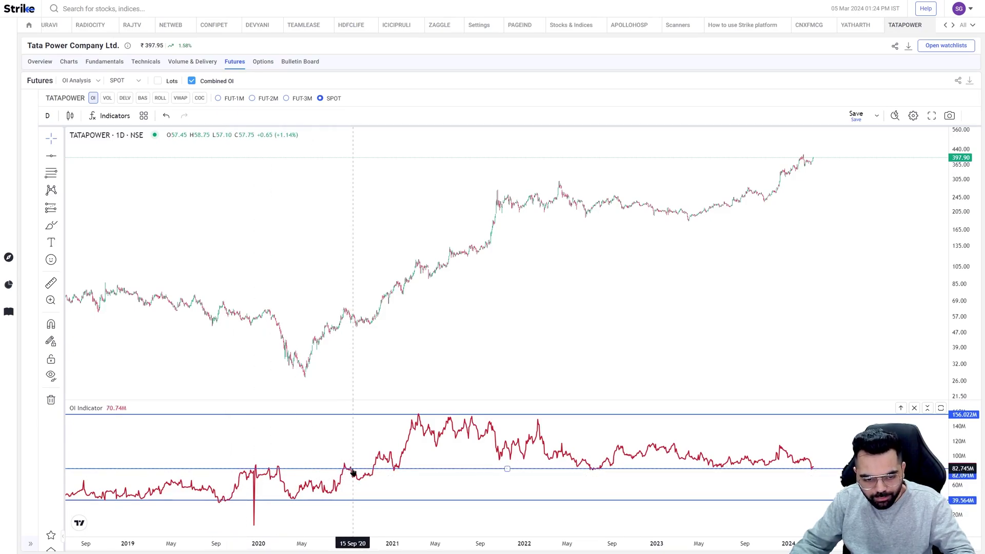
{"action": "scroll", "coordinate": [515, 484], "scroll_direction": "up", "scroll_amount": 2}
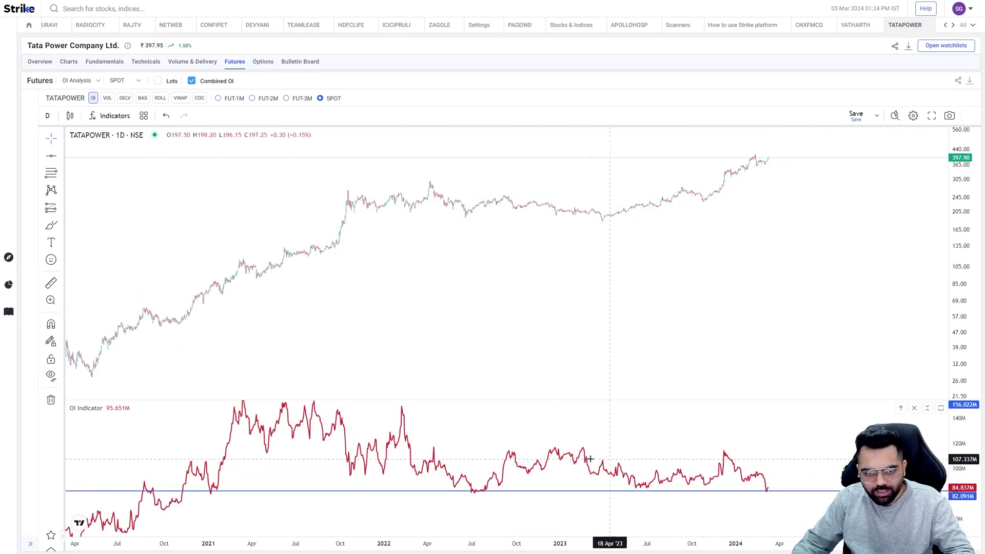
- Frame late 2021 to 2024, compressing the OI scale and stretching the price candles vertically
{"action": "scroll", "coordinate": [469, 482], "scroll_direction": "down", "scroll_amount": 2}
{"action": "left_click_drag", "start_coordinate": [955, 457], "coordinate": [955, 468]}
{"action": "left_click_drag", "start_coordinate": [684, 441], "coordinate": [719, 443]}
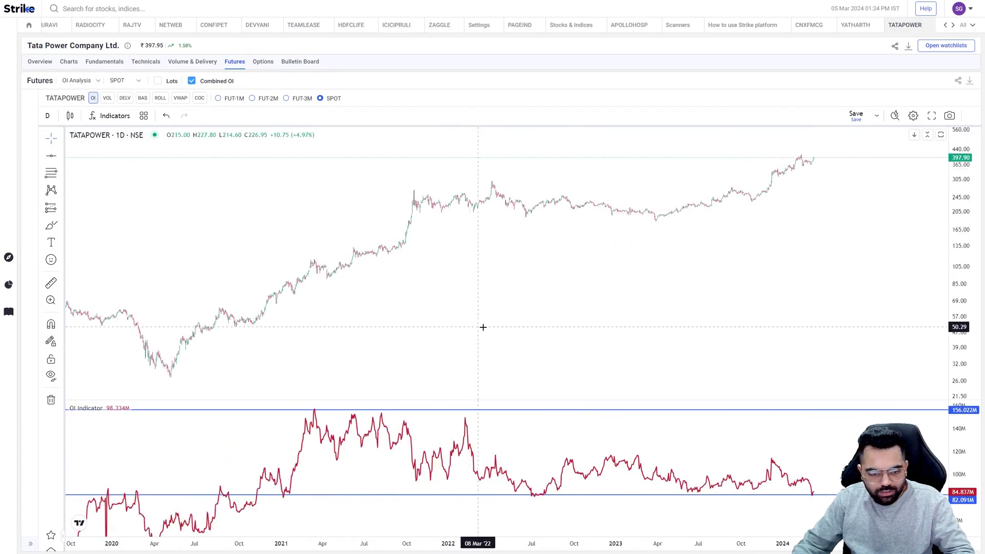
{"action": "scroll", "coordinate": [513, 329], "scroll_direction": "up", "scroll_amount": 3}
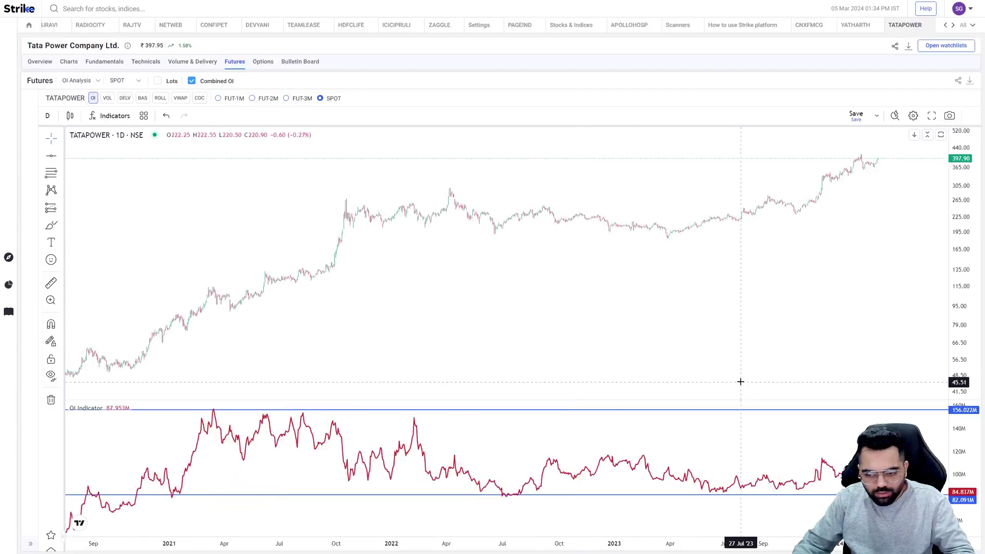
{"action": "left_click_drag", "start_coordinate": [956, 357], "coordinate": [957, 362]}
{"action": "scroll", "coordinate": [593, 340], "scroll_direction": "down", "scroll_amount": 3}
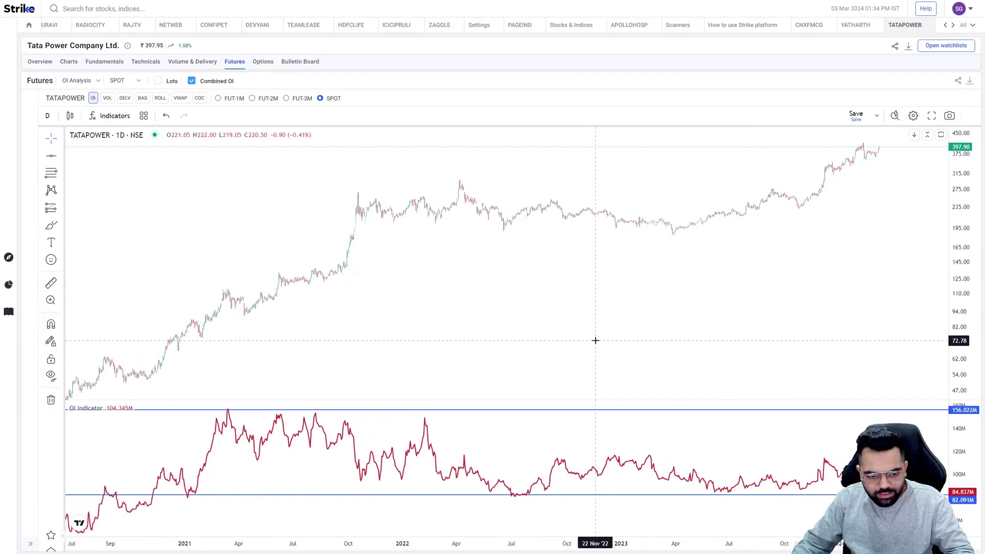
{"action": "left_click_drag", "start_coordinate": [907, 348], "coordinate": [886, 359]}
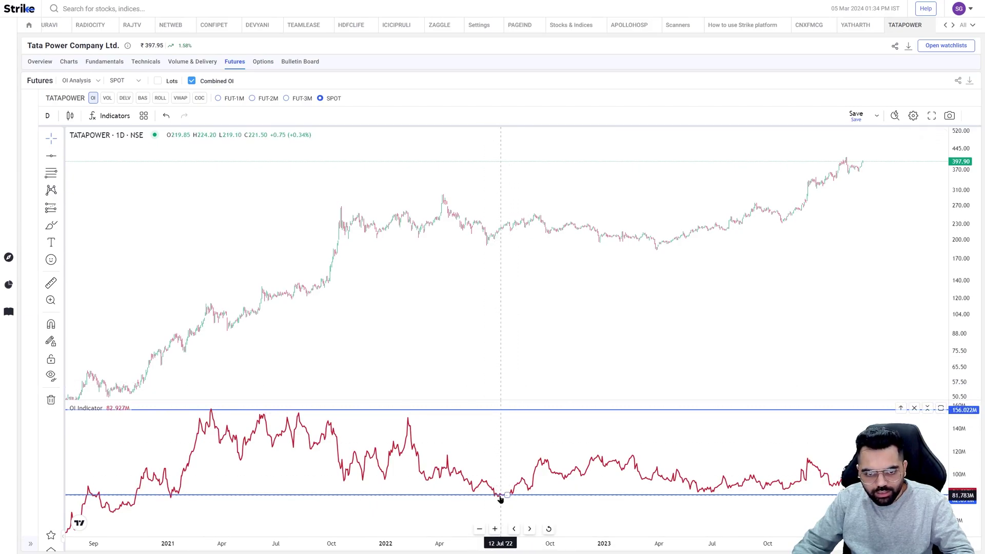
{"action": "scroll", "coordinate": [554, 273], "scroll_direction": "up", "scroll_amount": 5}
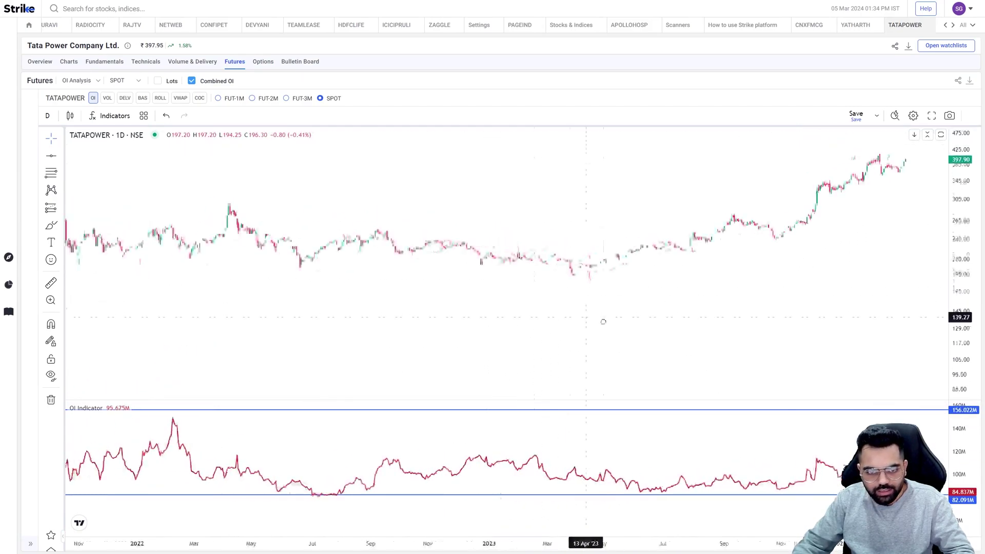
{"action": "scroll", "coordinate": [586, 317], "scroll_direction": "down", "scroll_amount": 3}
{"action": "left_click_drag", "start_coordinate": [962, 360], "coordinate": [965, 339]}
{"action": "scroll", "coordinate": [755, 278], "scroll_direction": "up", "scroll_amount": 5}
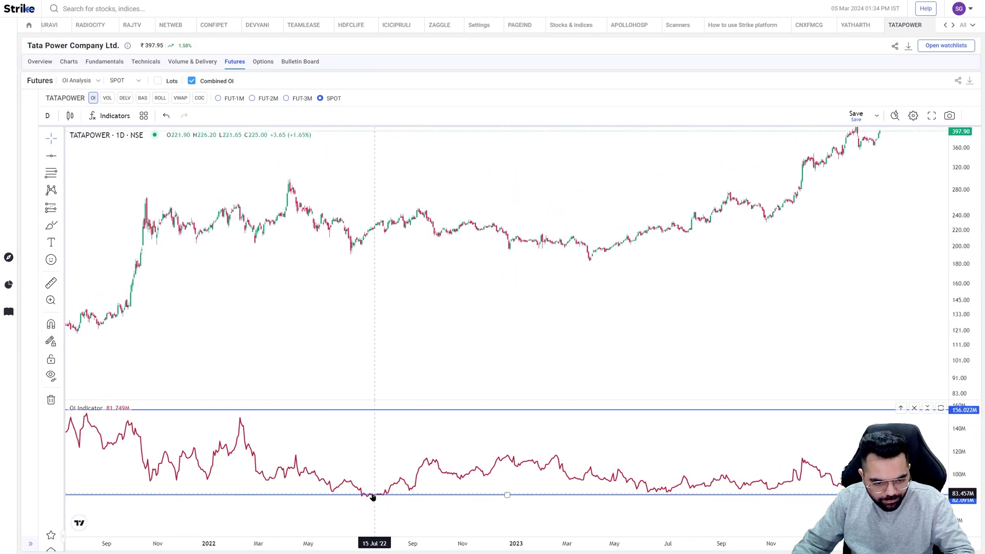
- Draw an arrowed trend line down from the April '22 peak to the June '22 low
{"action": "left_click", "coordinate": [61, 156]}
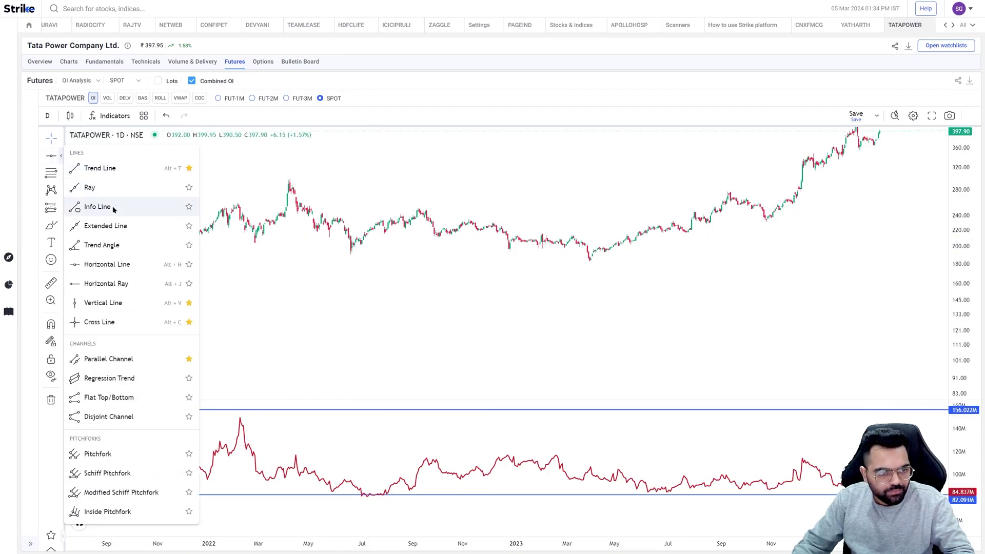
{"action": "left_click", "coordinate": [118, 168]}
{"action": "left_click", "coordinate": [299, 185]}
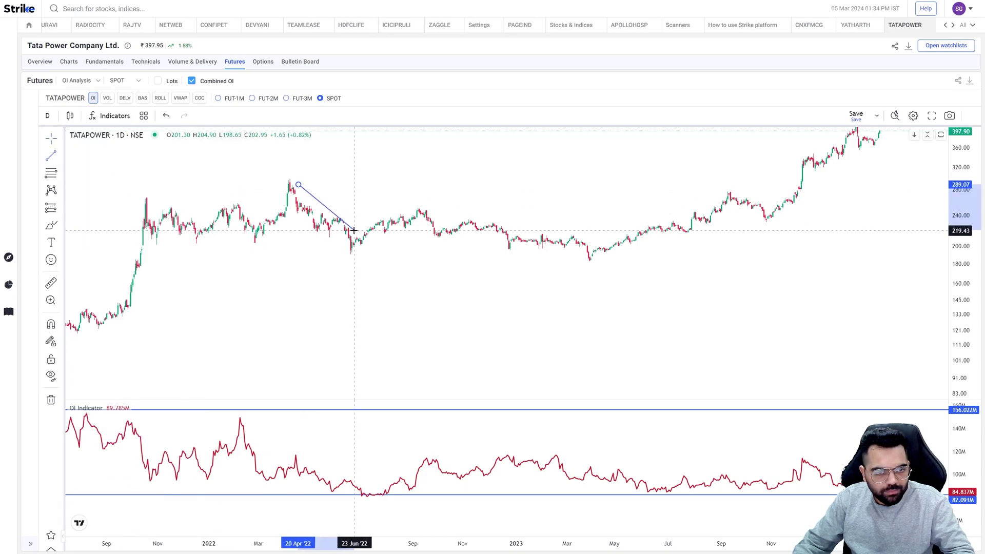
{"action": "left_click", "coordinate": [355, 226]}
{"action": "double_click", "coordinate": [353, 225]}
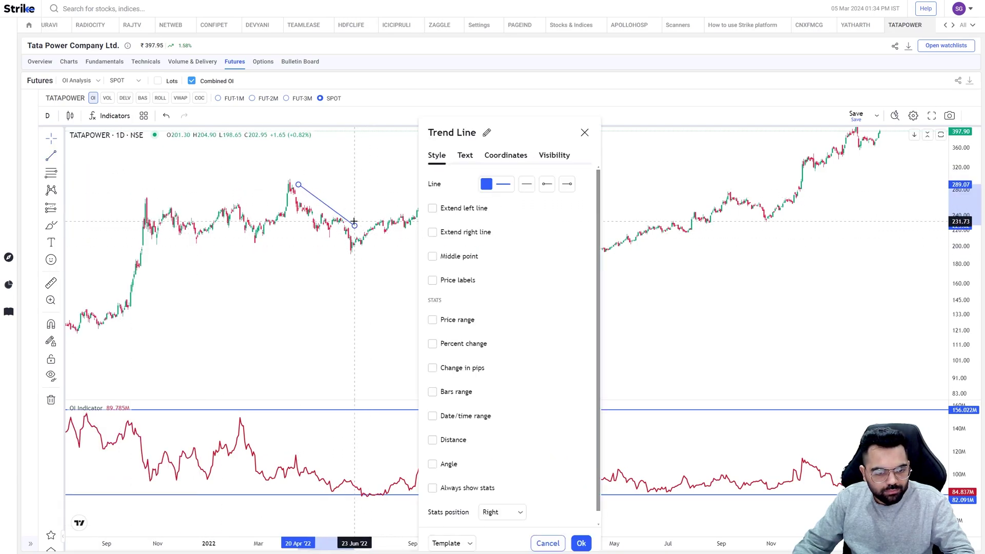
{"action": "left_click", "coordinate": [496, 184]}
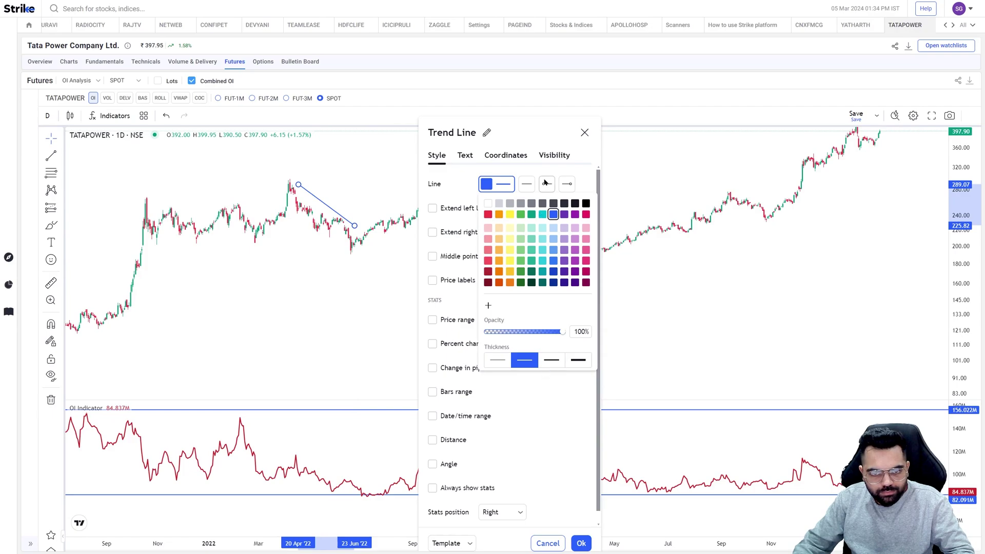
{"action": "left_click", "coordinate": [567, 184]}
{"action": "left_click", "coordinate": [567, 183]}
{"action": "left_click", "coordinate": [580, 218]}
{"action": "left_click", "coordinate": [343, 291]}
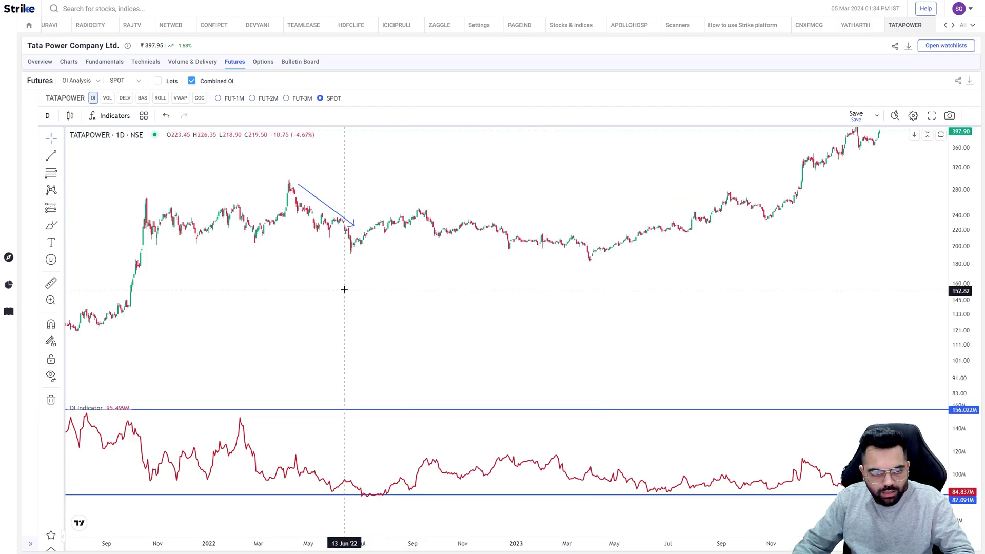
- Add an upward arrow for the rebound after the June '22 low into September 2022
{"action": "left_click_drag", "start_coordinate": [354, 228], "coordinate": [352, 275]}
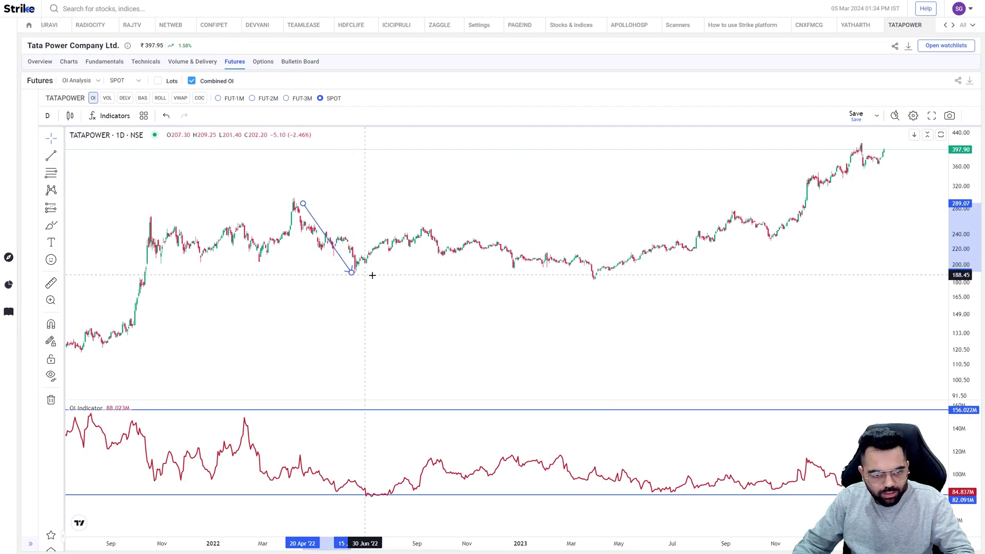
{"action": "left_click", "coordinate": [363, 277]}
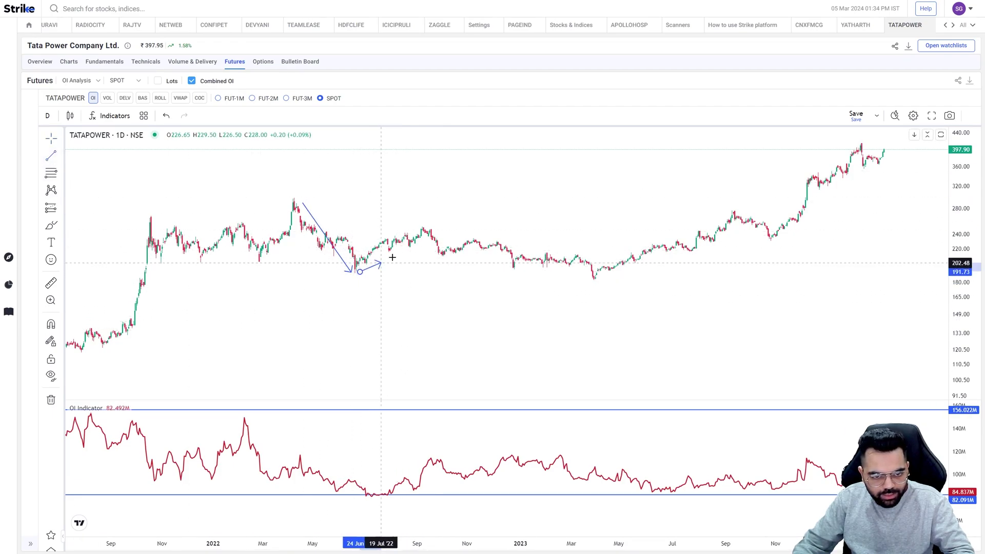
{"action": "left_click", "coordinate": [439, 234]}
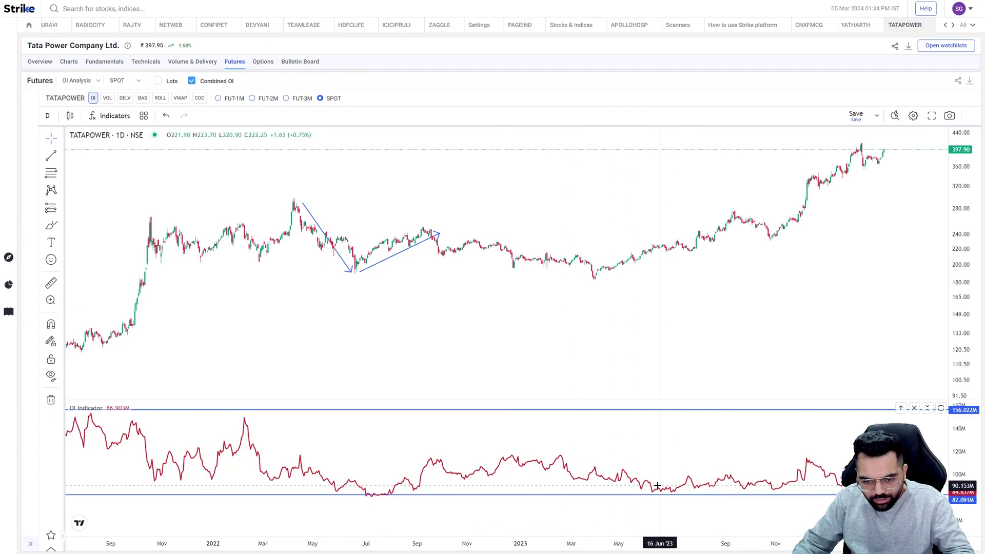
- Draw a rising trend arrow from the mid-2023 lows to the August 2023 high
{"action": "left_click", "coordinate": [61, 157]}
{"action": "left_click", "coordinate": [98, 165]}
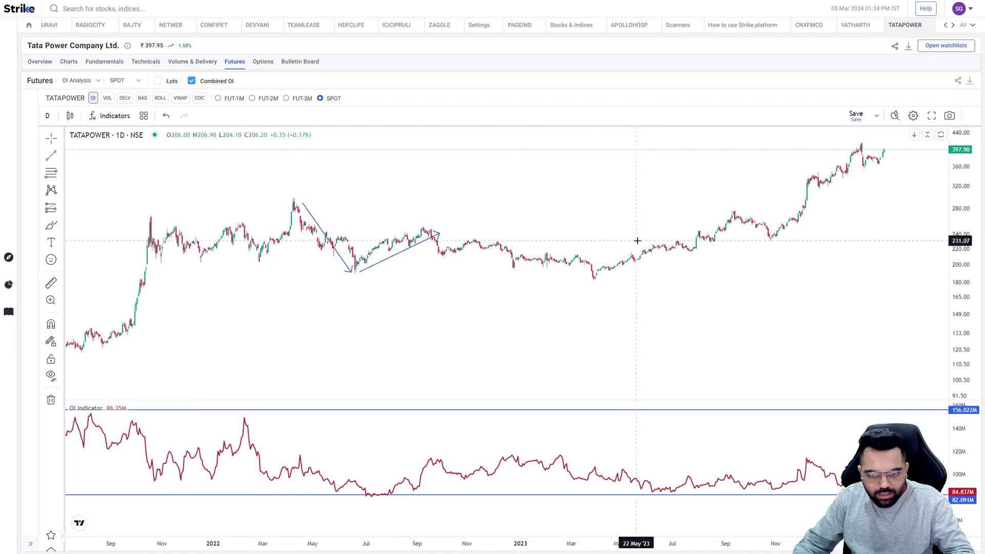
{"action": "left_click", "coordinate": [663, 259]}
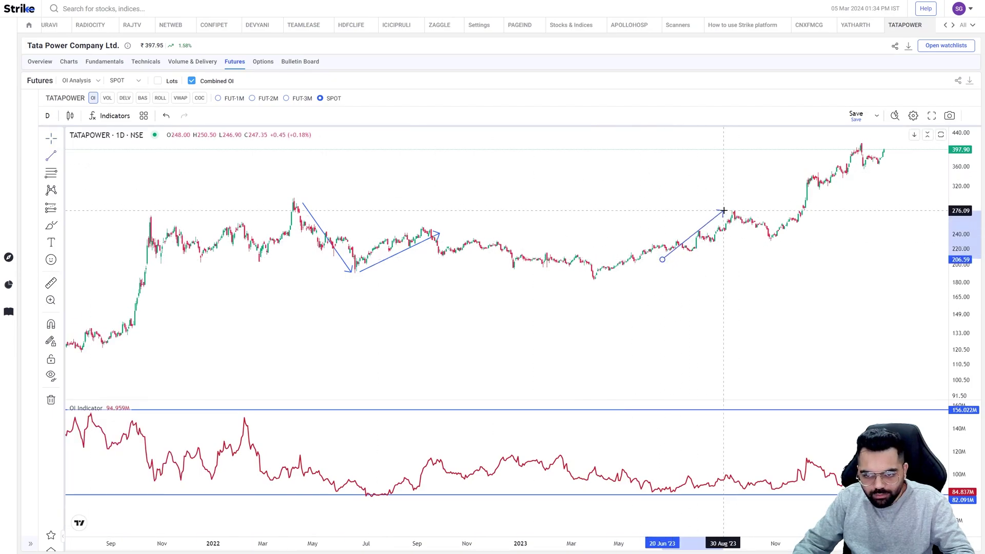
{"action": "left_click", "coordinate": [728, 210]}
- Draw a rising arrow over the Nov–Dec 2023 OI climb in the OI pane
{"action": "left_click_drag", "start_coordinate": [822, 286], "coordinate": [763, 308]}
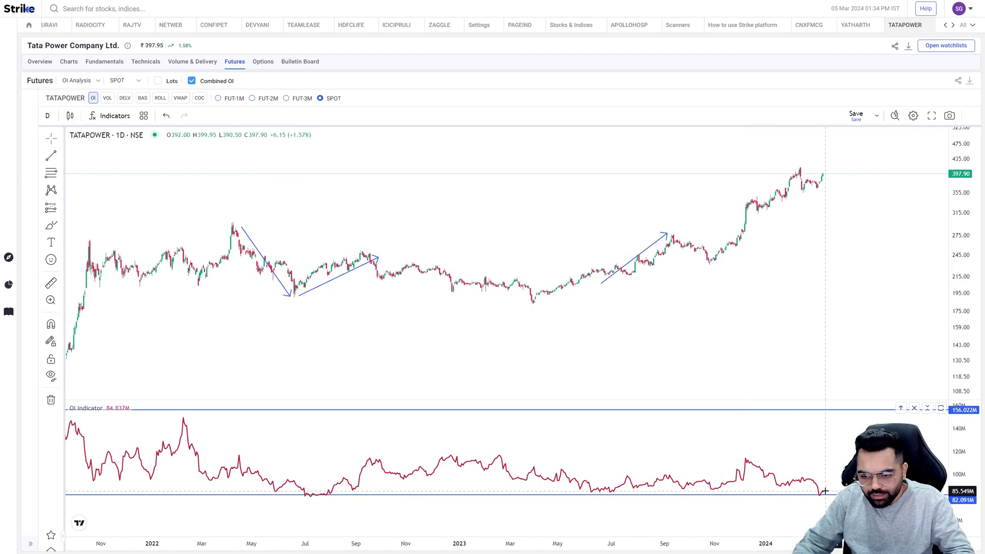
{"action": "left_click_drag", "start_coordinate": [740, 294], "coordinate": [716, 296]}
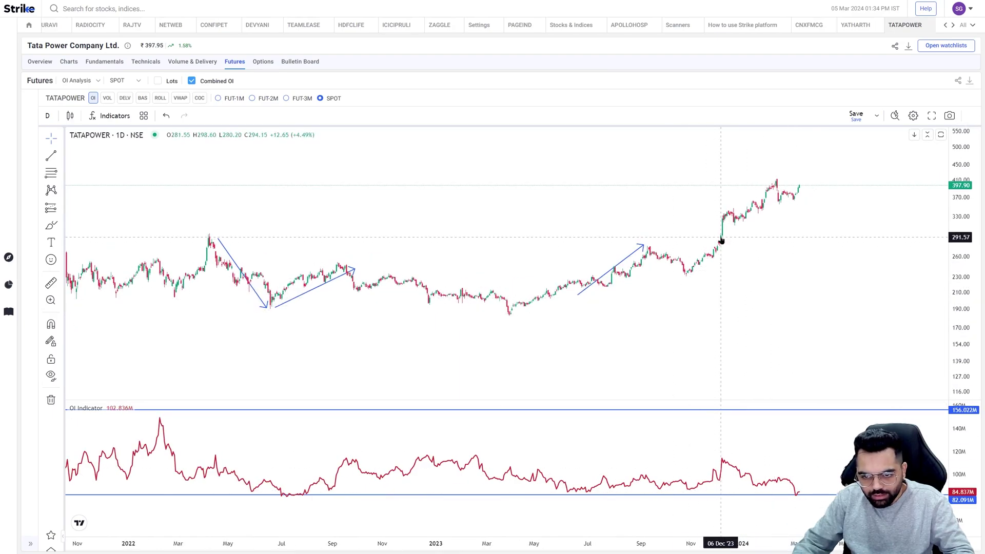
{"action": "left_click", "coordinate": [60, 156]}
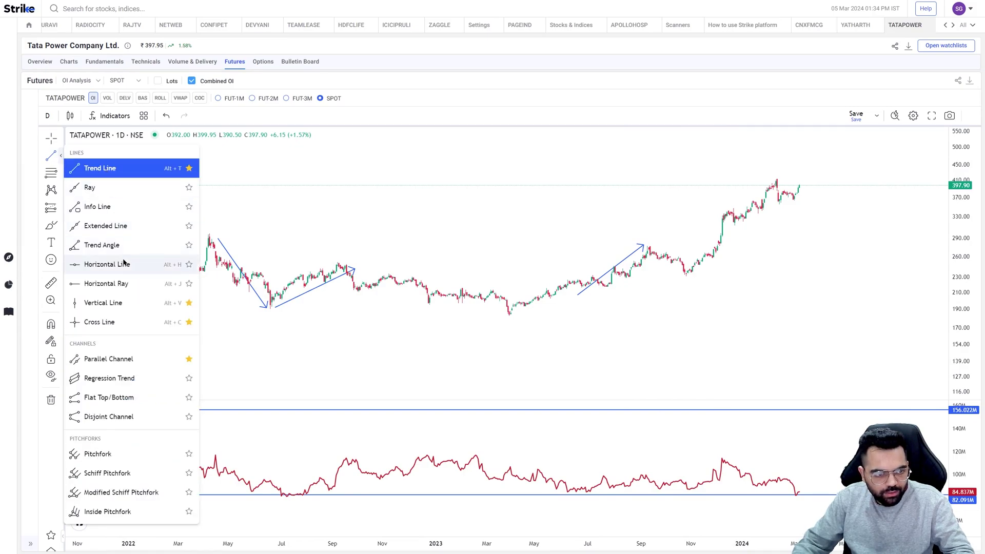
{"action": "left_click", "coordinate": [103, 169]}
{"action": "left_click_drag", "start_coordinate": [687, 479], "coordinate": [724, 454]}
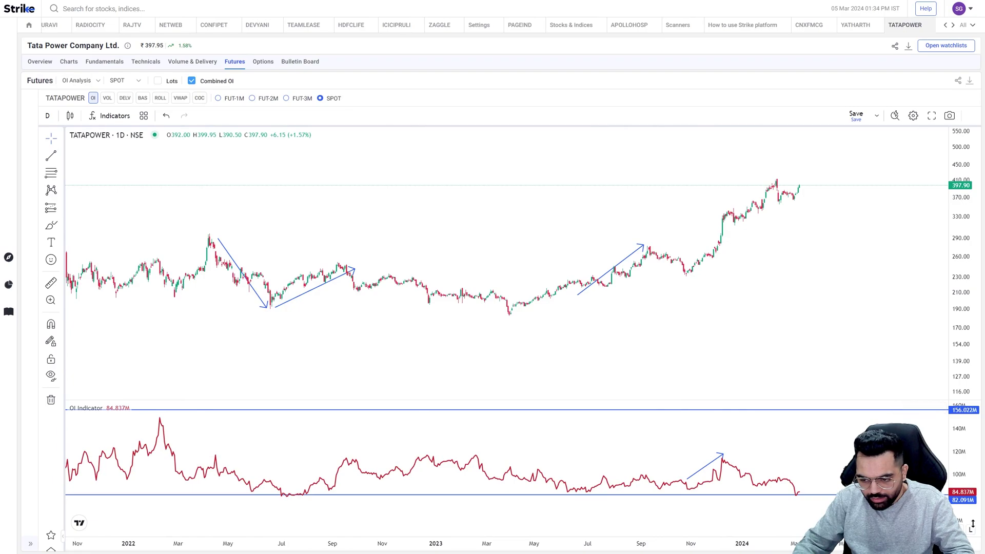
{"action": "left_click_drag", "start_coordinate": [973, 523], "coordinate": [974, 533]}
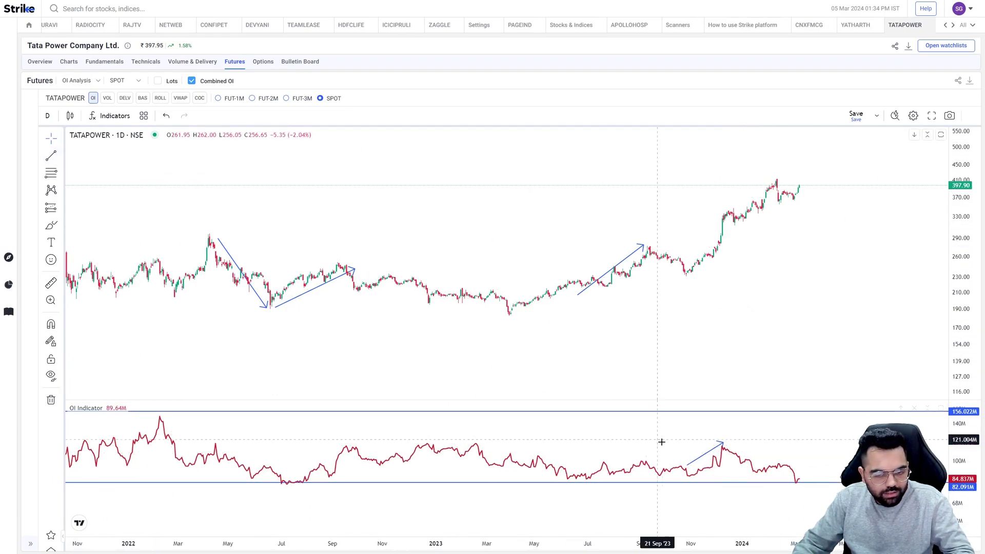
- Add a falling OI arrow from the December 2023 peak to the latest dip
{"action": "left_click", "coordinate": [50, 155]}
{"action": "left_click", "coordinate": [725, 443]}
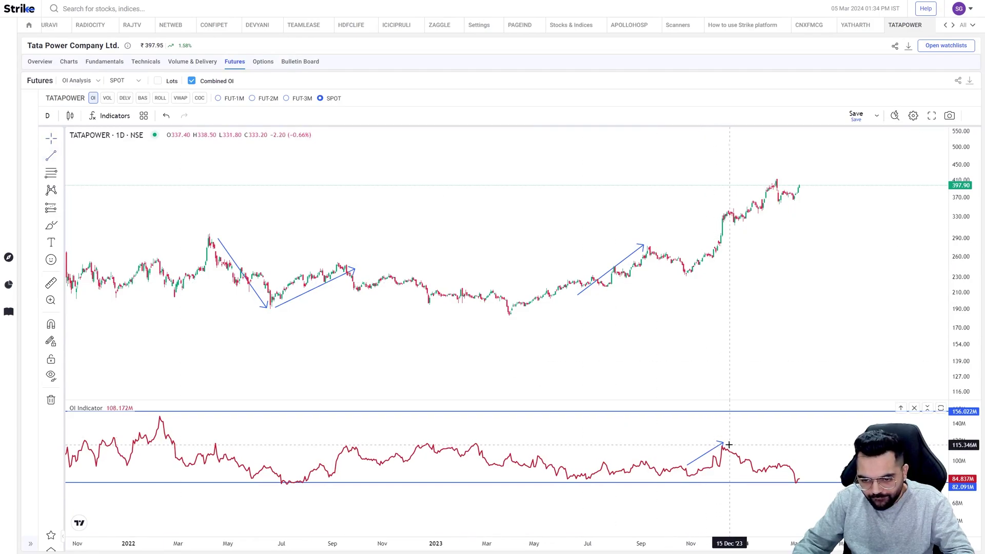
{"action": "left_click", "coordinate": [797, 463]}
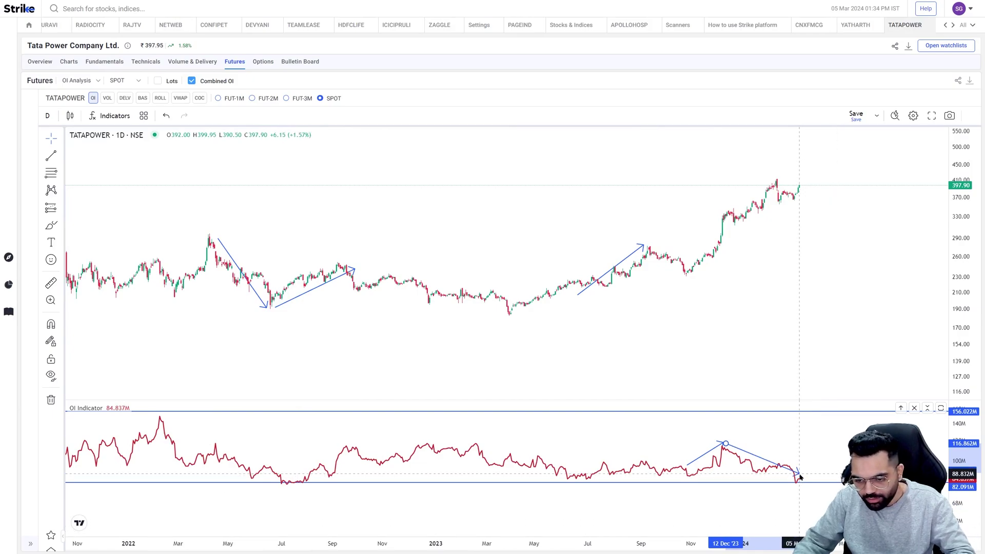
{"action": "scroll", "coordinate": [708, 449], "scroll_direction": "down", "scroll_amount": 3}
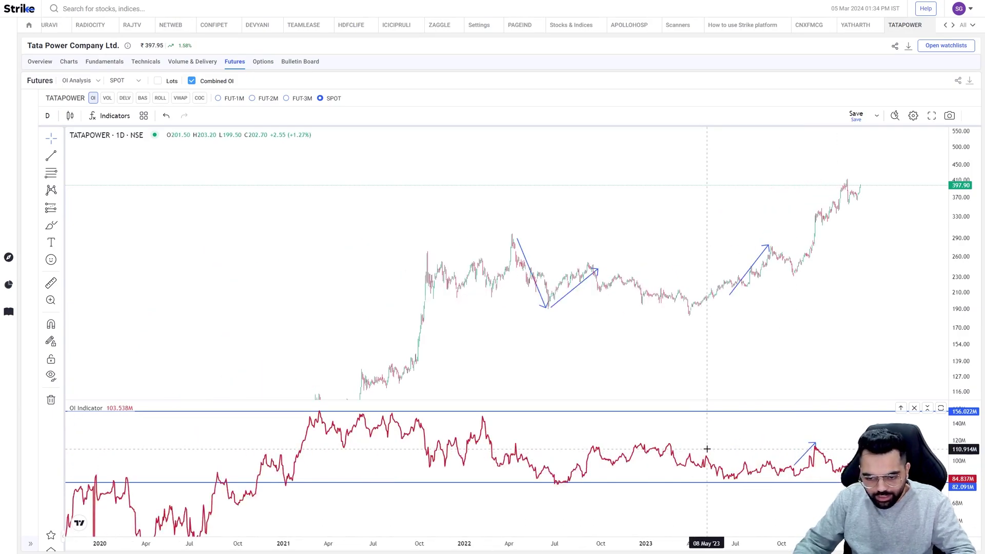
{"action": "scroll", "coordinate": [707, 449], "scroll_direction": "up", "scroll_amount": 3}
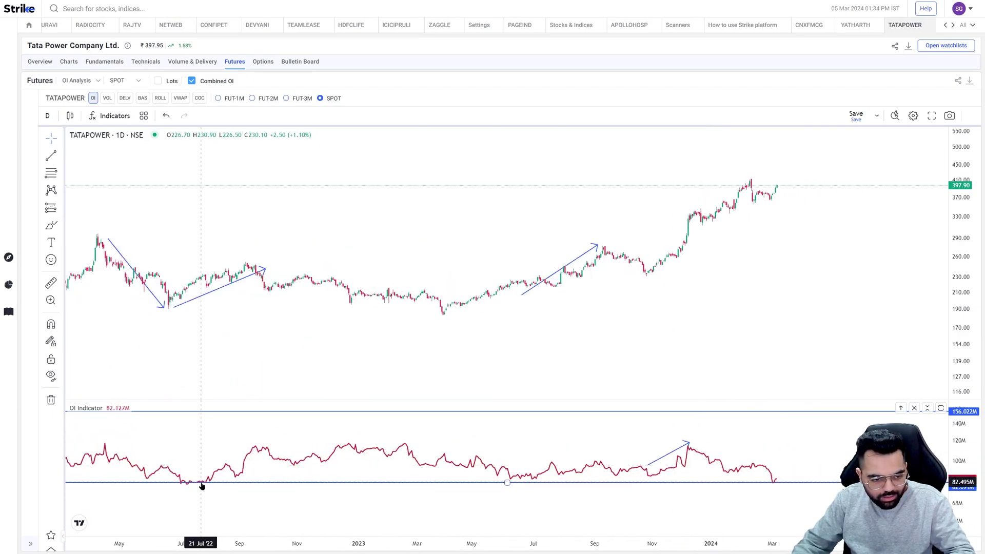
{"action": "scroll", "coordinate": [221, 484], "scroll_direction": "down", "scroll_amount": 3}
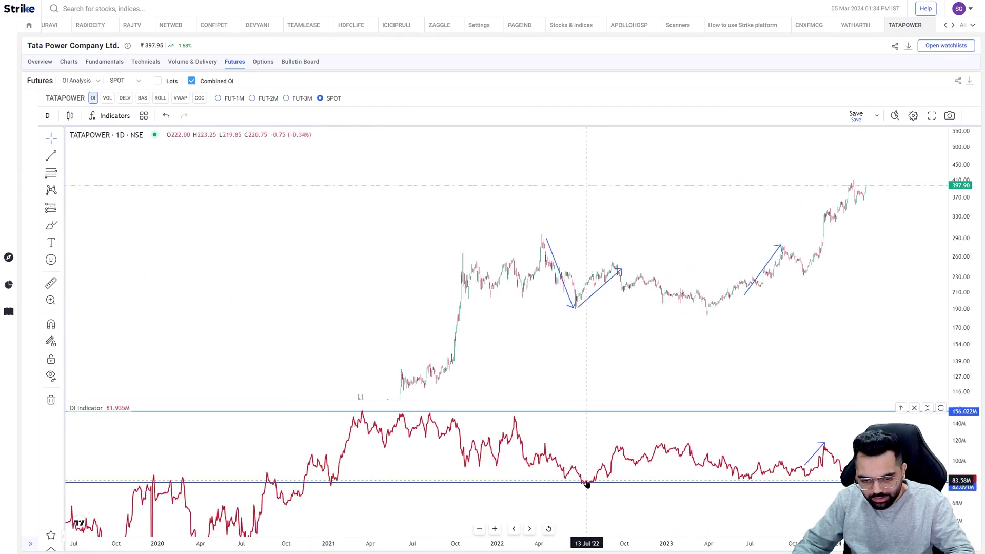
{"action": "scroll", "coordinate": [868, 493], "scroll_direction": "up", "scroll_amount": 4}
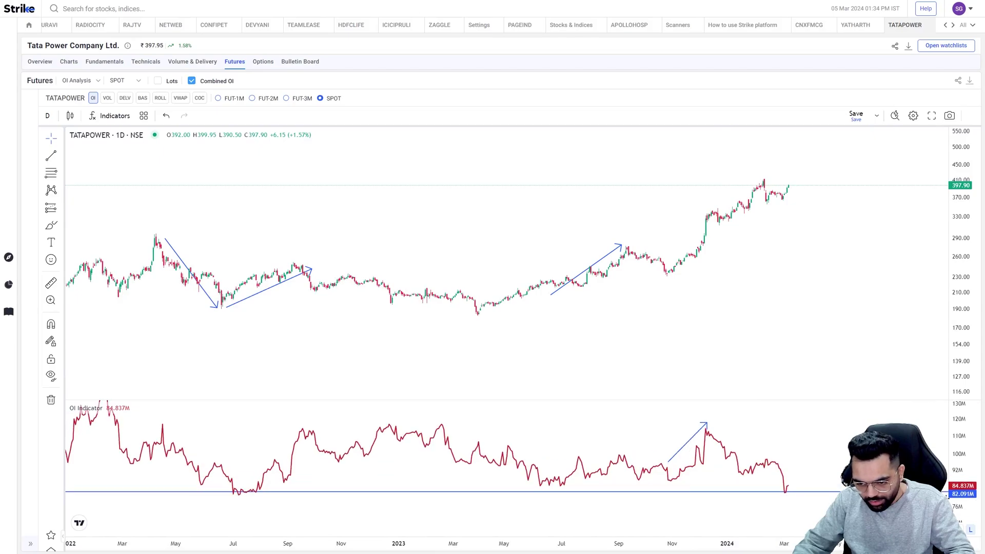
{"action": "scroll", "coordinate": [795, 494], "scroll_direction": "up", "scroll_amount": 2}
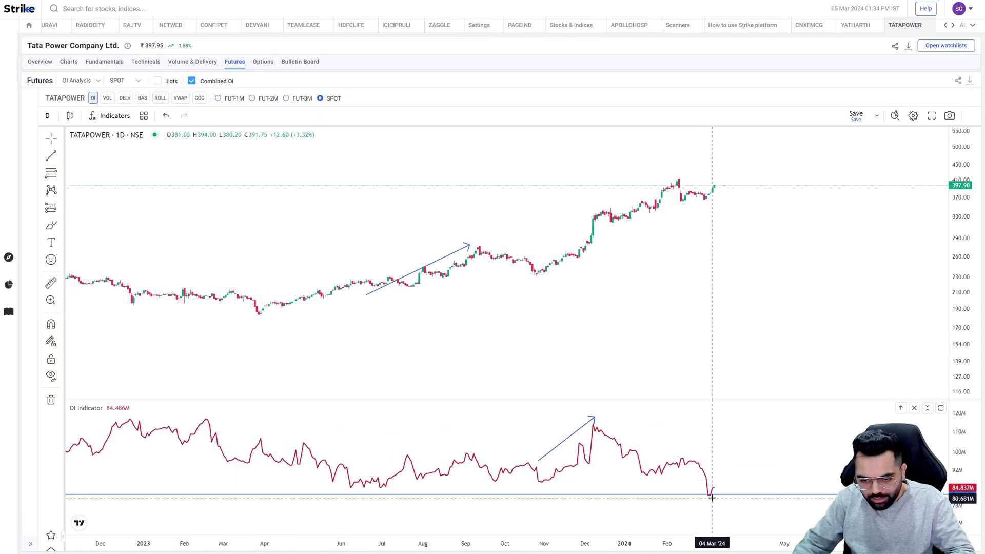
{"action": "left_click_drag", "start_coordinate": [769, 482], "coordinate": [762, 480]}
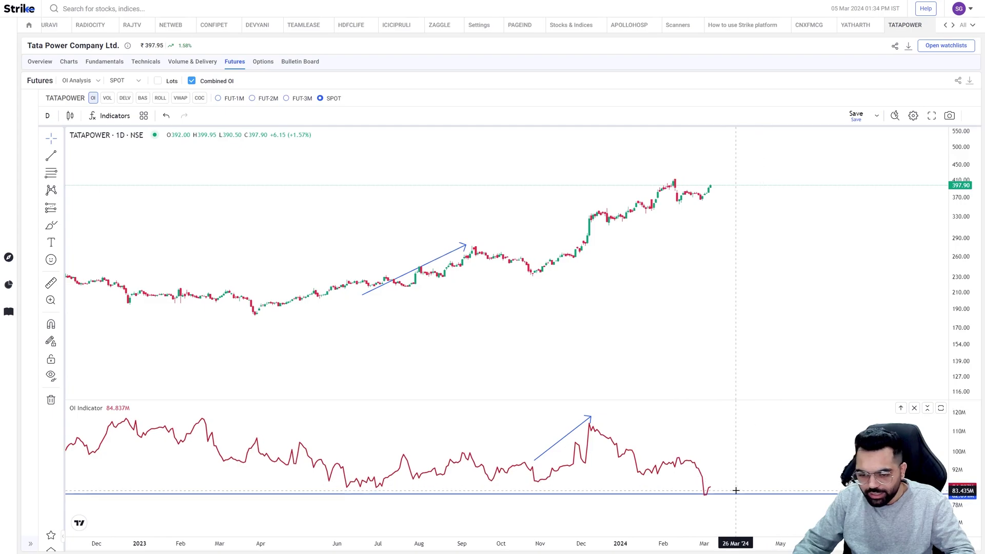
{"action": "scroll", "coordinate": [854, 277], "scroll_direction": "up", "scroll_amount": 3}
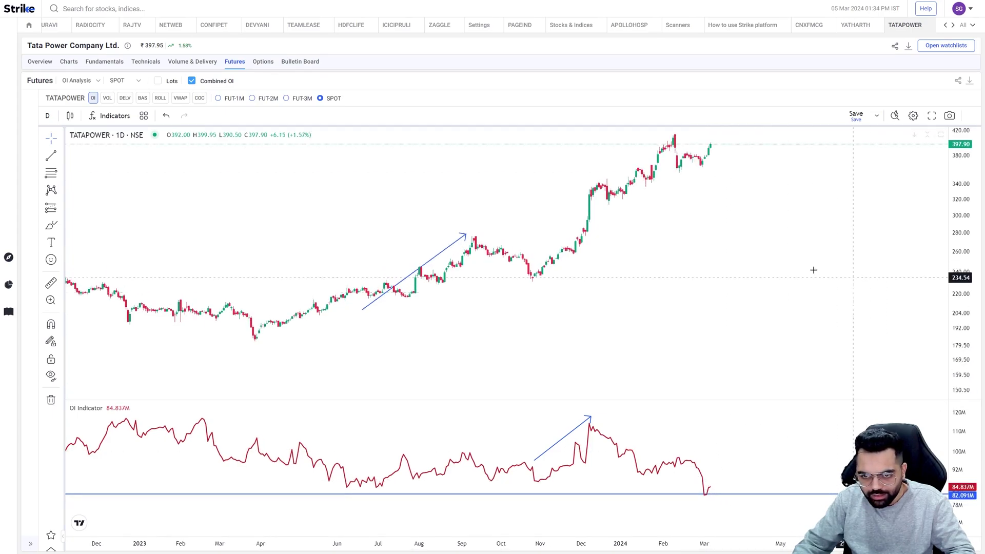
{"action": "left_click_drag", "start_coordinate": [666, 238], "coordinate": [689, 308]}
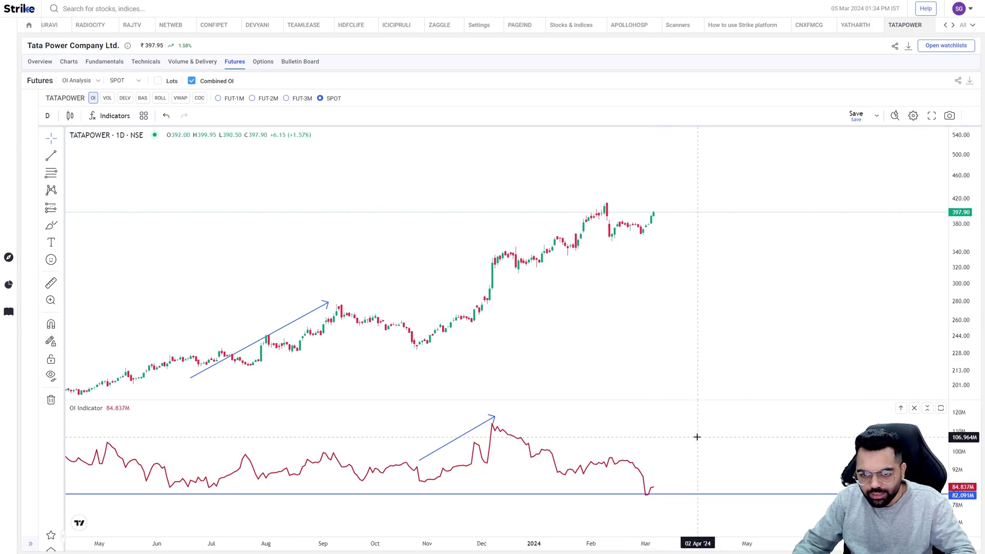
{"action": "scroll", "coordinate": [697, 437], "scroll_direction": "down", "scroll_amount": 5}
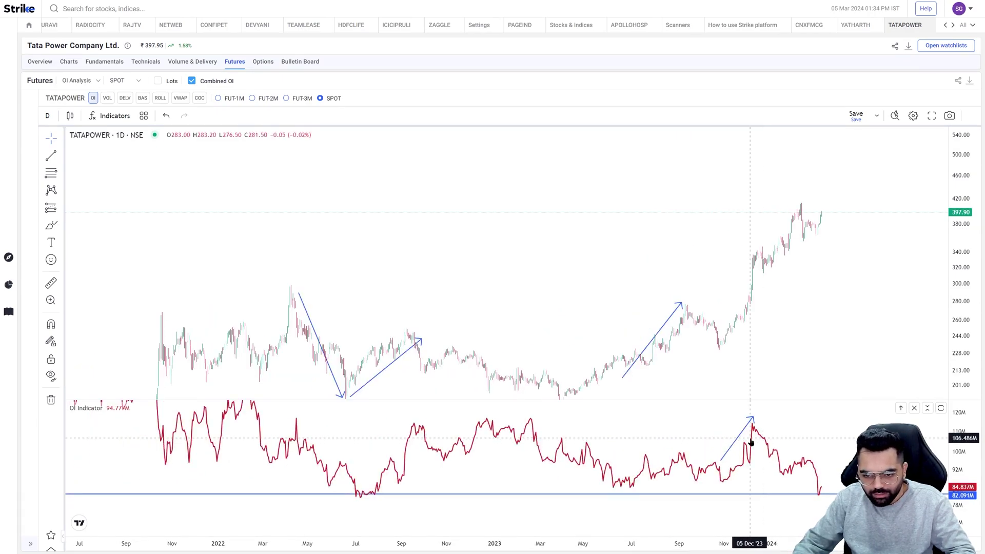
{"action": "scroll", "coordinate": [757, 439], "scroll_direction": "up", "scroll_amount": 3}
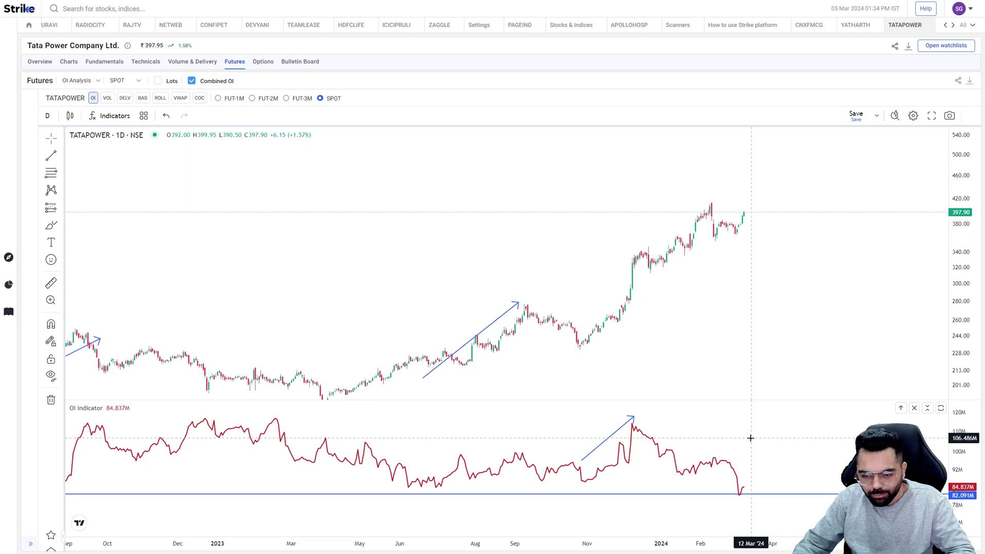
{"action": "scroll", "coordinate": [751, 438], "scroll_direction": "down", "scroll_amount": 2}
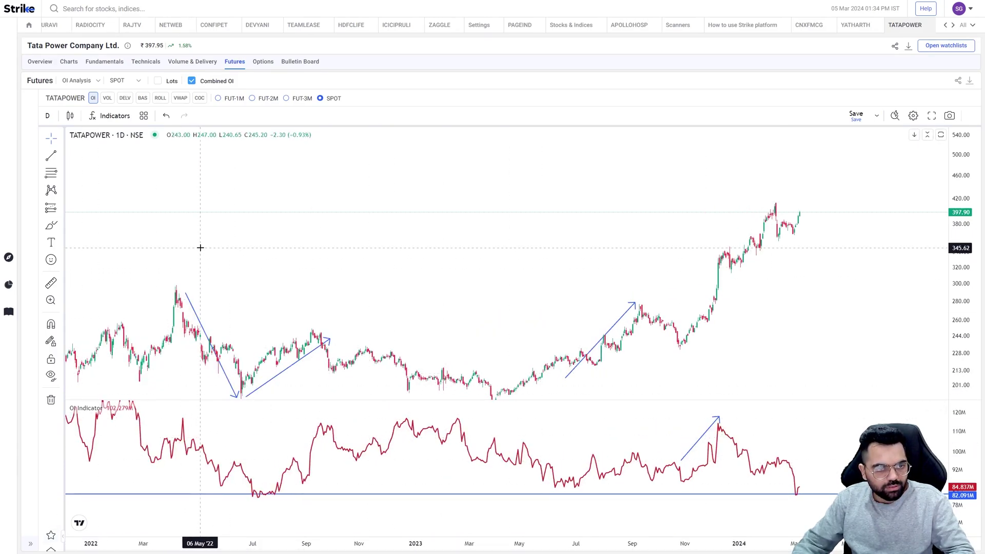
- Add the delivery volume (DELV) indicator pane below the chart
{"action": "left_click", "coordinate": [125, 98]}
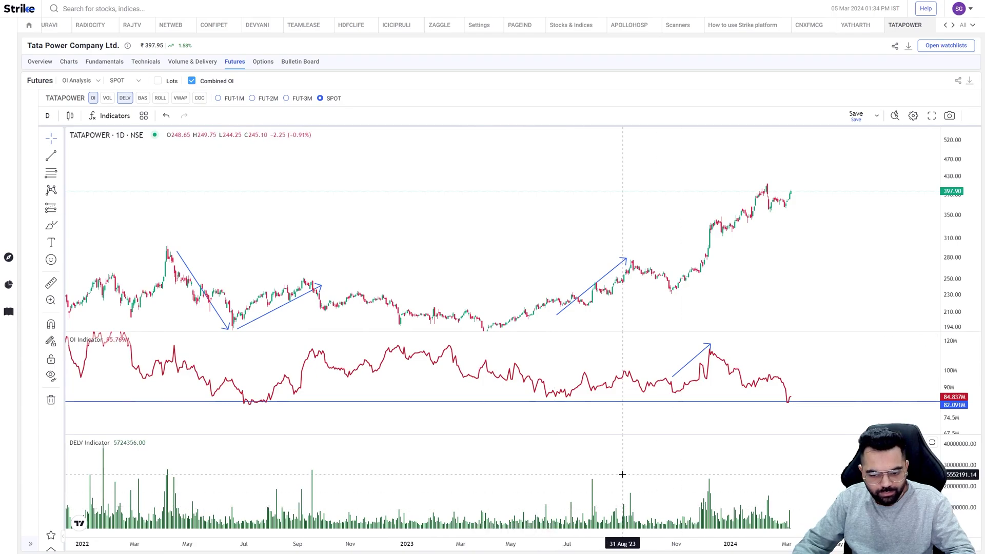
{"action": "scroll", "coordinate": [715, 483], "scroll_direction": "up", "scroll_amount": 5}
{"action": "scroll", "coordinate": [583, 477], "scroll_direction": "down", "scroll_amount": 4}
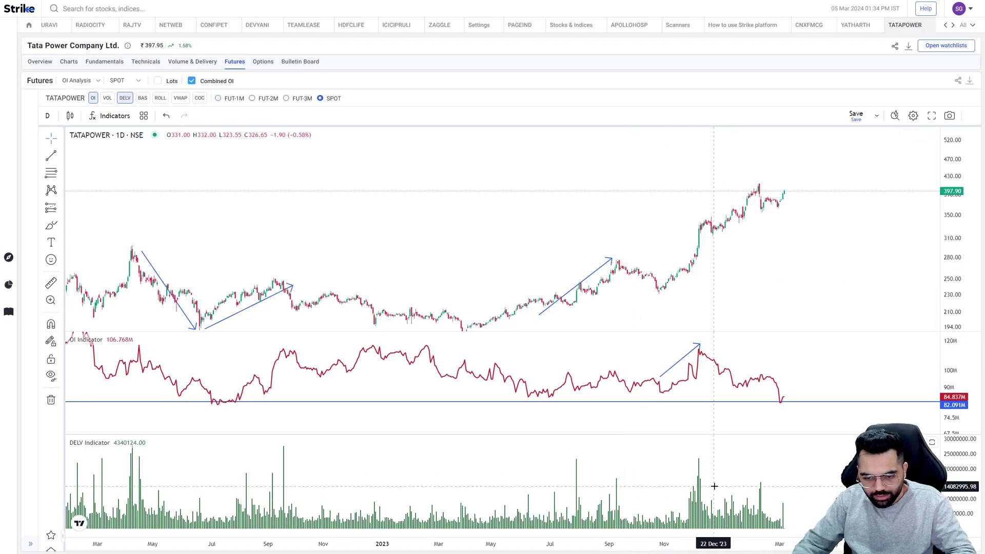
{"action": "scroll", "coordinate": [712, 488], "scroll_direction": "up", "scroll_amount": 2}
- Circle the late-2023, Feb '24 and Sep '23 delivery spikes with the brush tool
{"action": "left_click", "coordinate": [51, 225]}
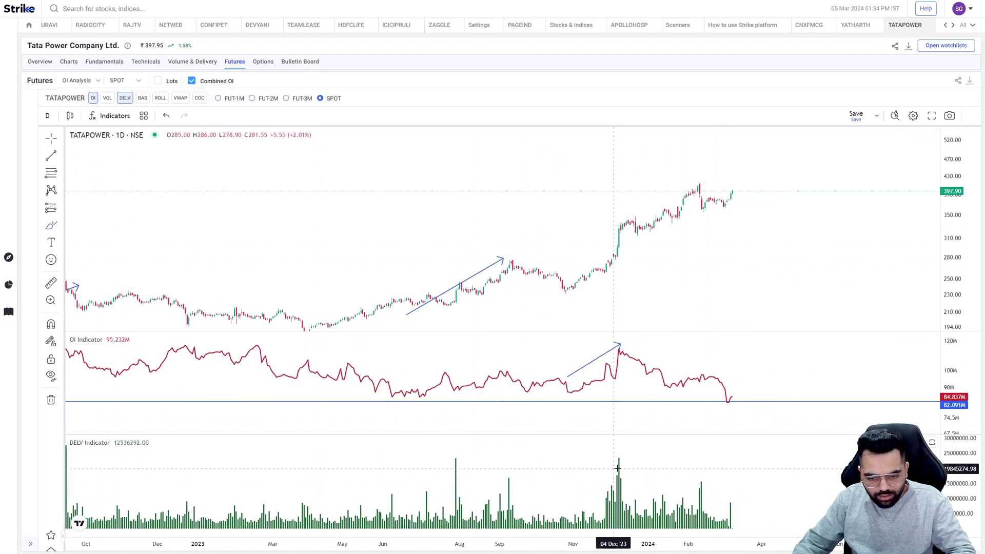
{"action": "left_click_drag", "start_coordinate": [624, 462], "coordinate": [605, 488]}
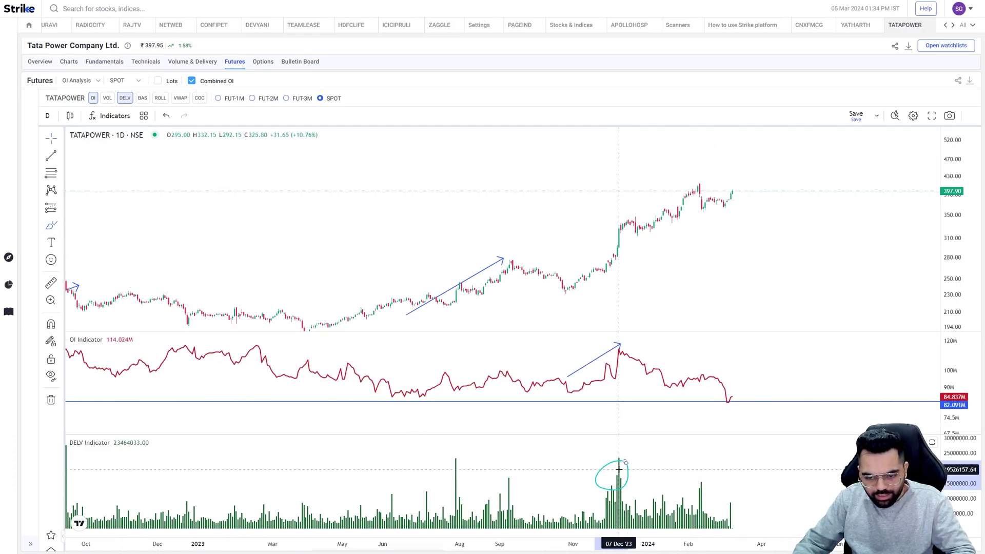
{"action": "mouse_move", "coordinate": [702, 483]}
{"action": "left_mouse_down"}
{"action": "mouse_move", "coordinate": [693, 495]}
{"action": "mouse_move", "coordinate": [712, 485]}
{"action": "left_mouse_up"}
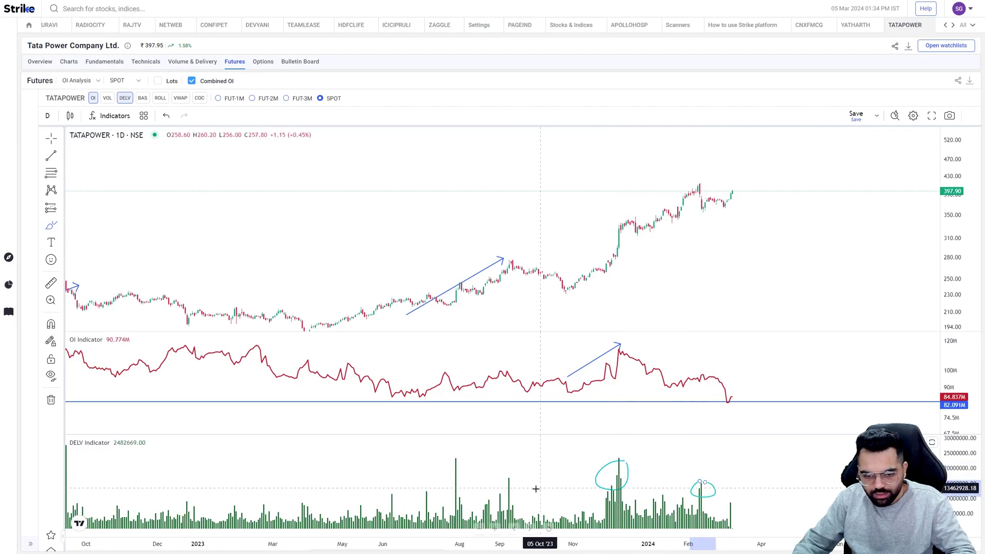
{"action": "mouse_move", "coordinate": [501, 473]}
{"action": "left_mouse_down"}
{"action": "mouse_move", "coordinate": [520, 487]}
{"action": "mouse_move", "coordinate": [496, 476]}
{"action": "left_mouse_up"}
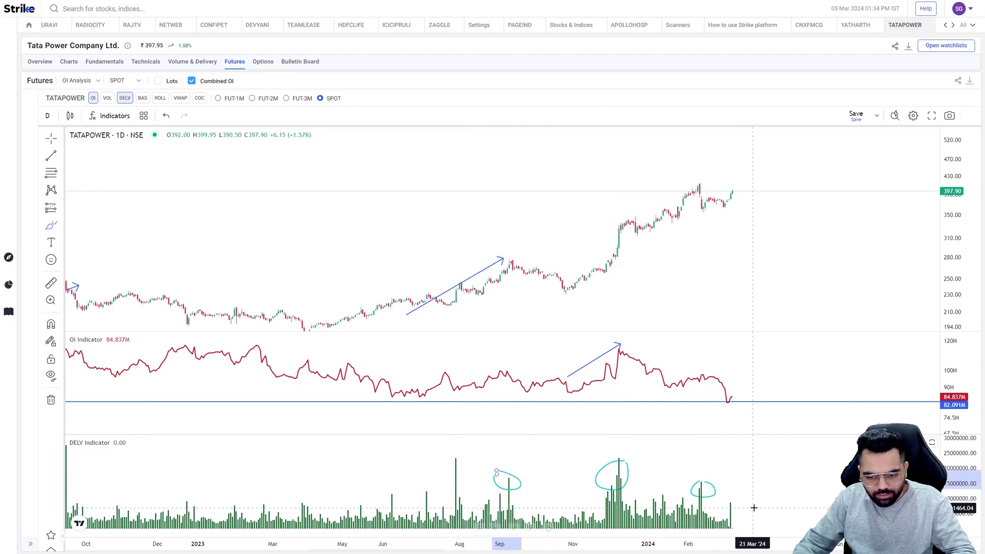
{"action": "scroll", "coordinate": [748, 510], "scroll_direction": "up", "scroll_amount": 3}
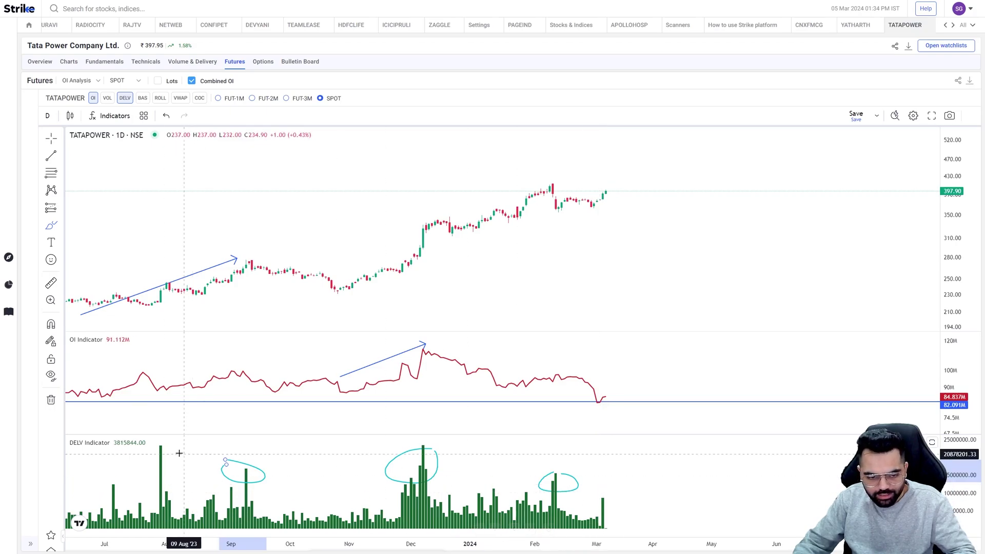
- Toggle the DELV pane off and back on, then go to Tata Power's Charts page
{"action": "left_click", "coordinate": [118, 443]}
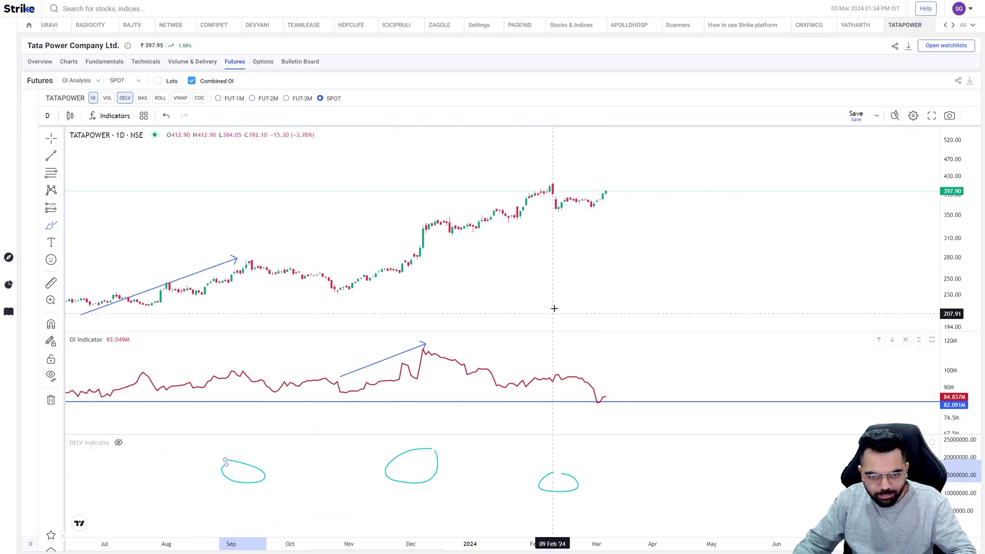
{"action": "left_click", "coordinate": [119, 443]}
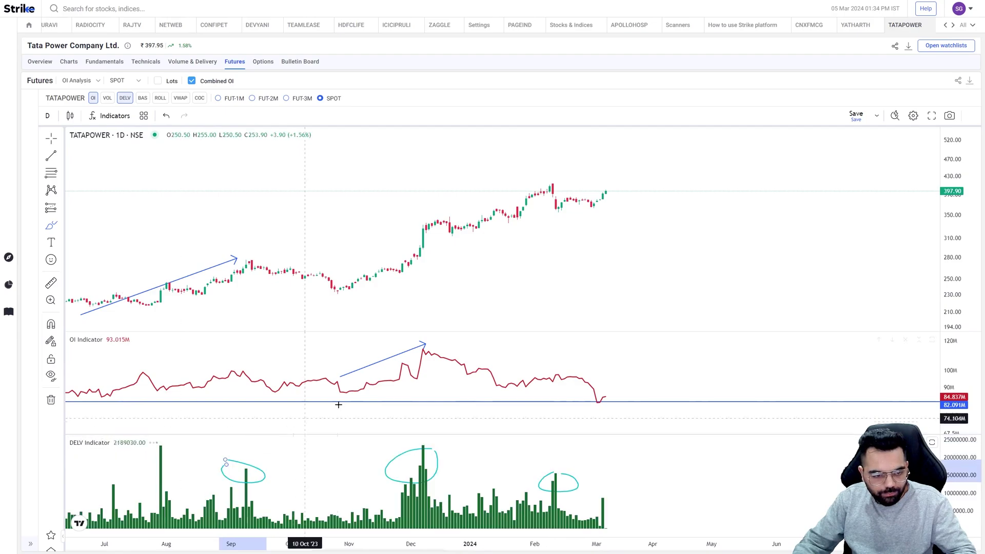
{"action": "left_click", "coordinate": [91, 81]}
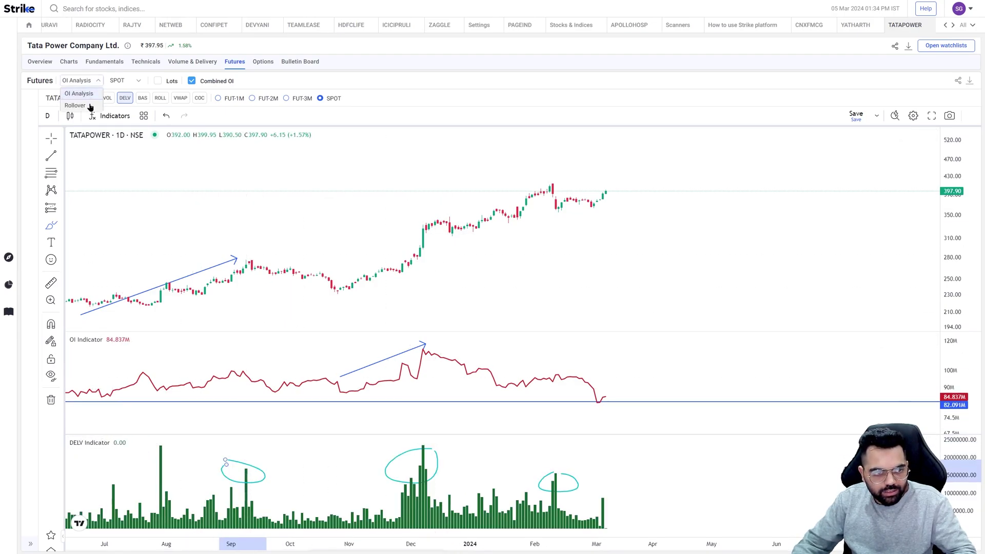
{"action": "left_click", "coordinate": [69, 62]}
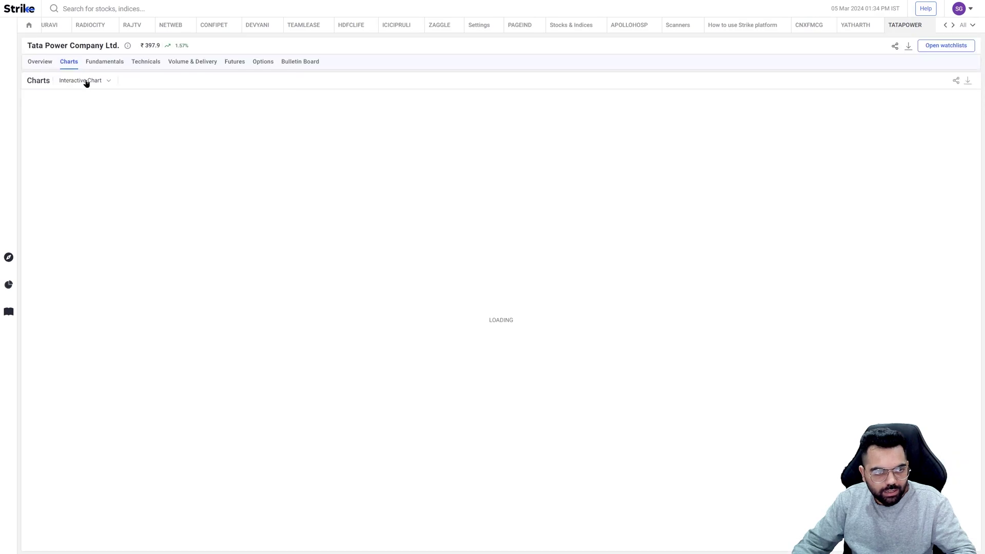
- Load the Rohit Setup view on the Interactive Chart
{"action": "left_click", "coordinate": [86, 83]}
{"action": "left_click", "coordinate": [93, 107]}
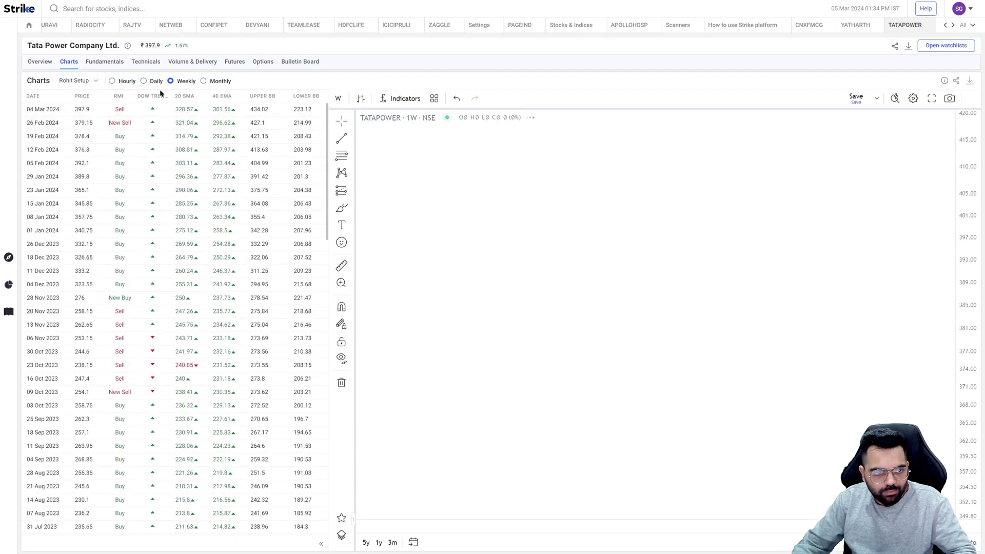
{"action": "scroll", "coordinate": [783, 257], "scroll_direction": "down", "scroll_amount": 5}
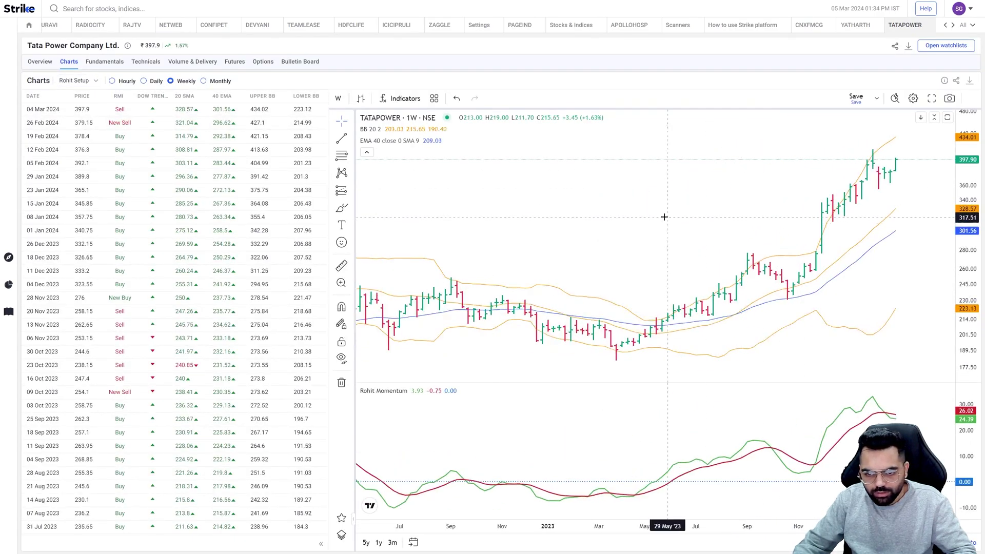
{"action": "left_click_drag", "start_coordinate": [890, 337], "coordinate": [834, 339]}
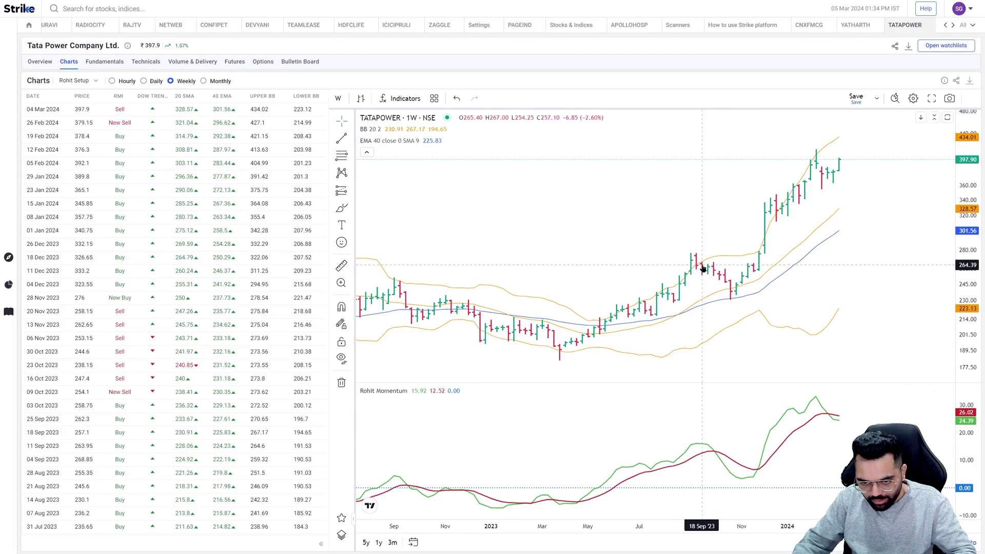
- Switch to daily candles and zoom the chart to February–March 2024
{"action": "left_click", "coordinate": [152, 81]}
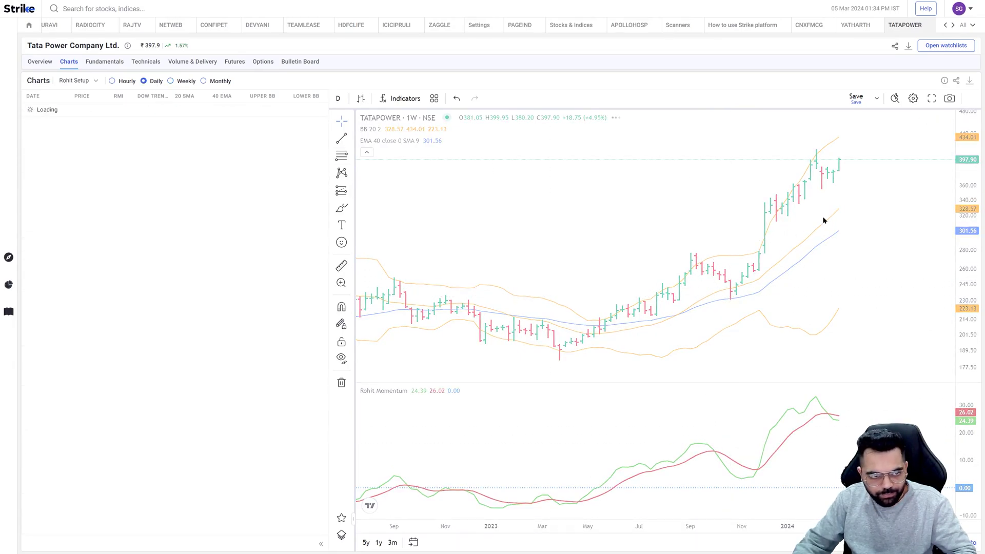
{"action": "scroll", "coordinate": [843, 269], "scroll_direction": "up", "scroll_amount": 2}
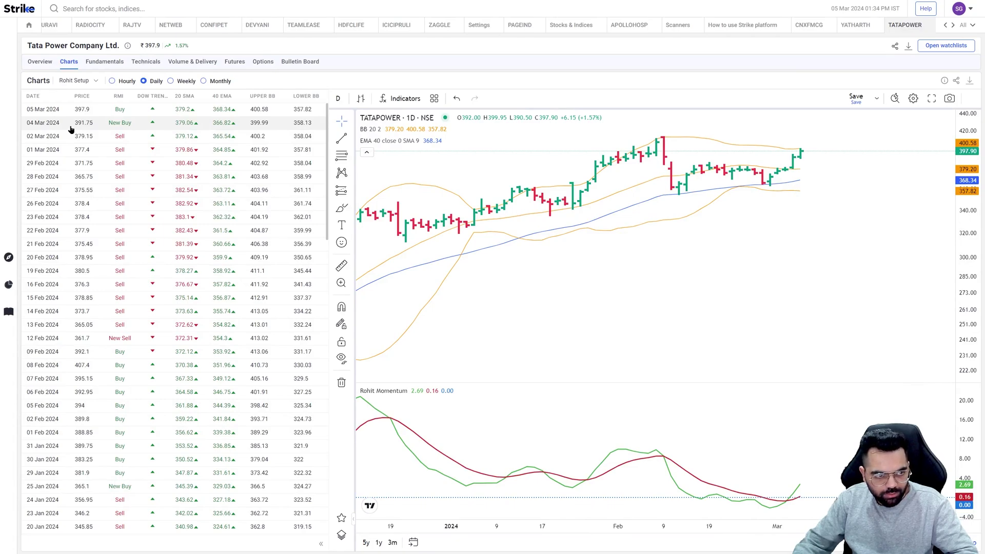
{"action": "scroll", "coordinate": [762, 156], "scroll_direction": "up", "scroll_amount": 3}
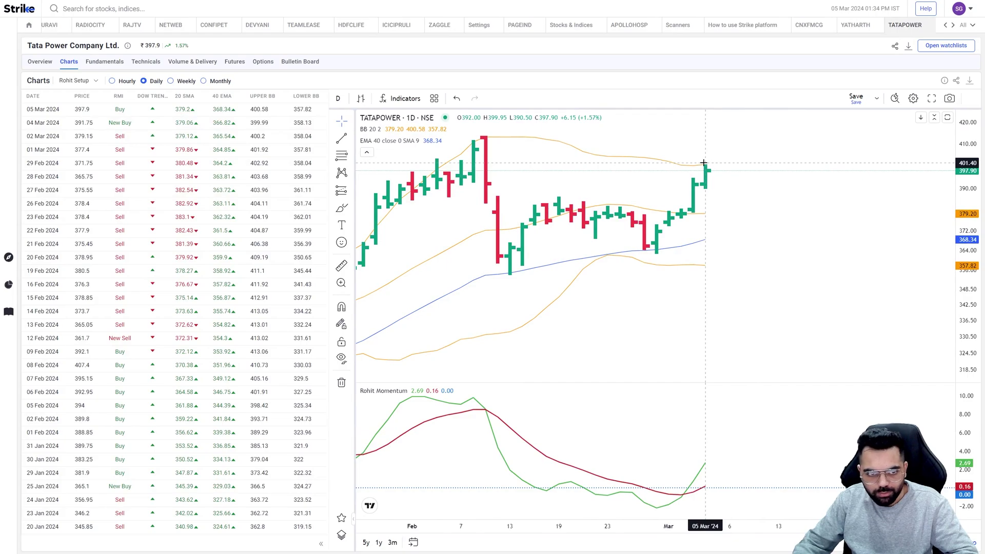
{"action": "left_click_drag", "start_coordinate": [741, 214], "coordinate": [793, 214]}
{"action": "left_click_drag", "start_coordinate": [973, 267], "coordinate": [835, 216]}
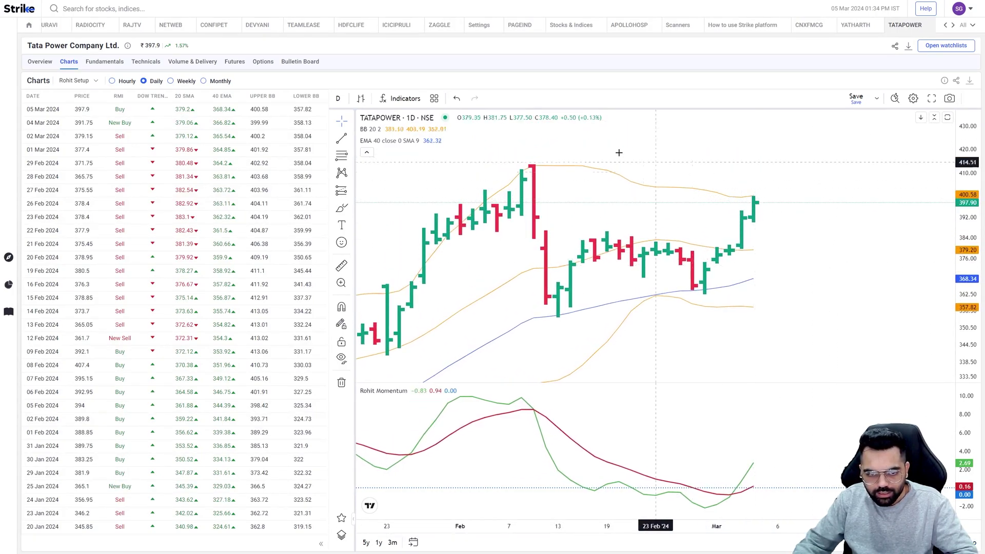
{"action": "left_click", "coordinate": [352, 138]}
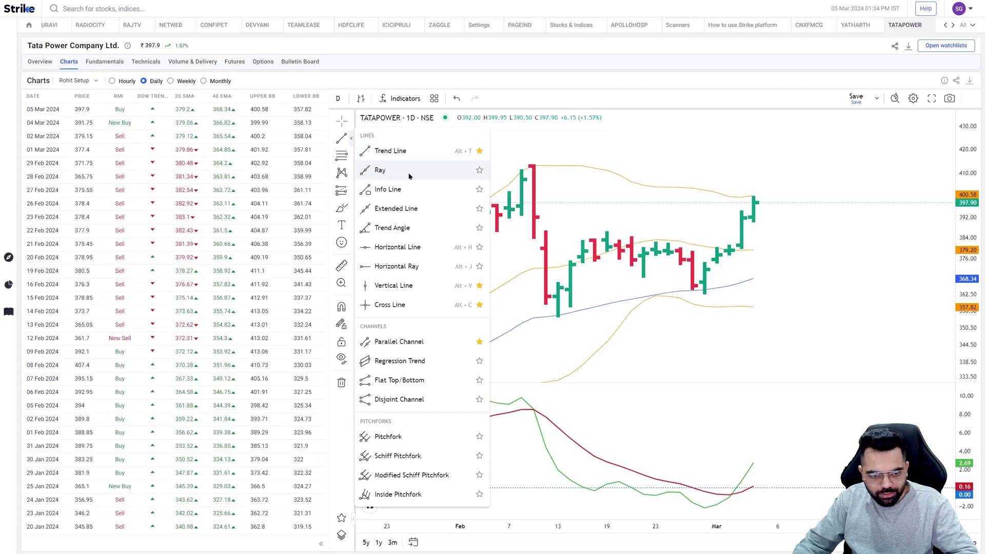
{"action": "left_click", "coordinate": [434, 349]}
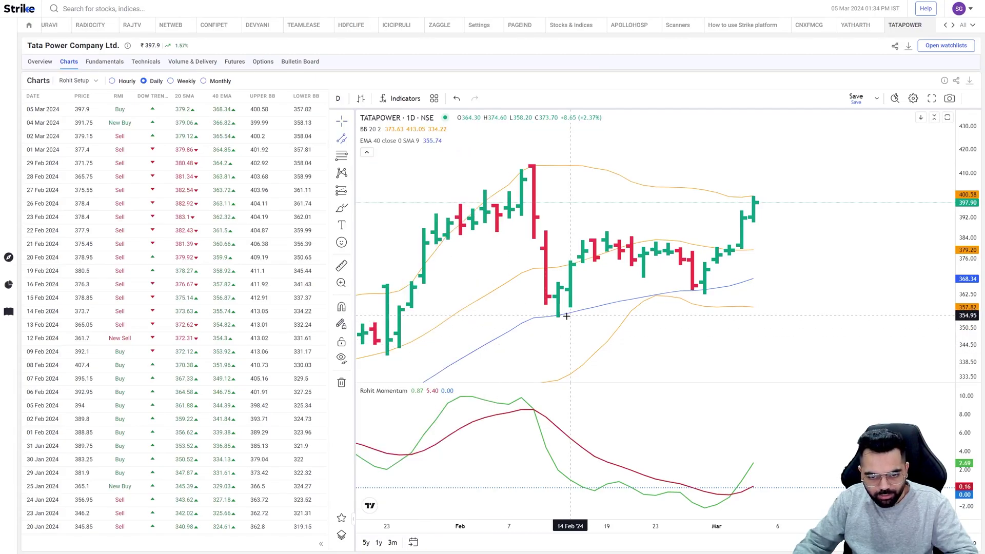
{"action": "left_click", "coordinate": [815, 278]}
{"action": "left_click", "coordinate": [607, 232]}
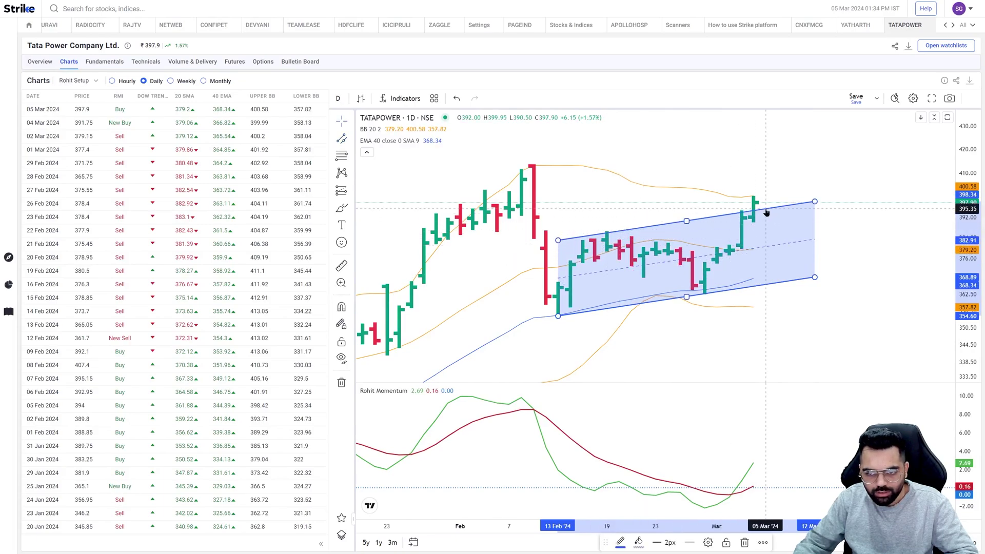
{"action": "key", "text": "Delete"}
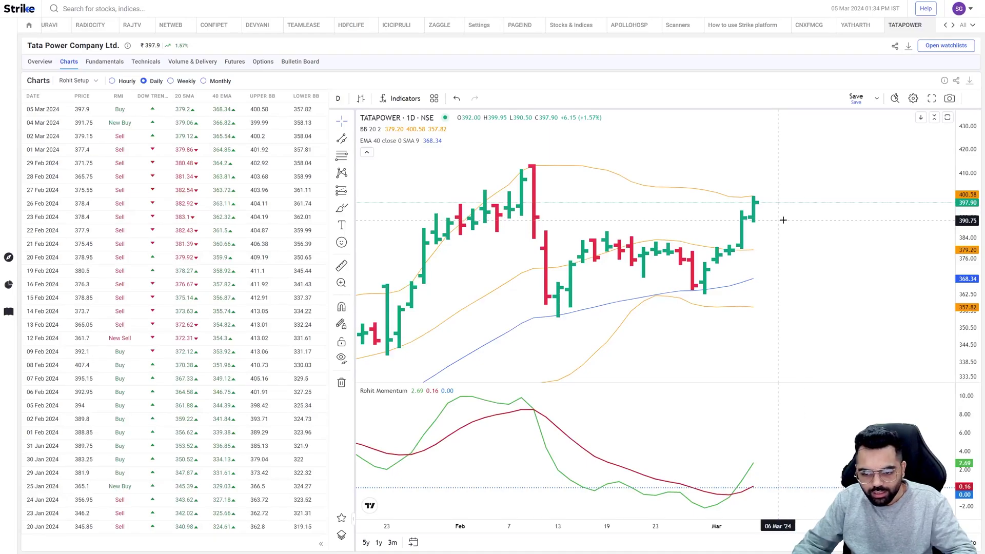
{"action": "scroll", "coordinate": [798, 218], "scroll_direction": "down", "scroll_amount": 1}
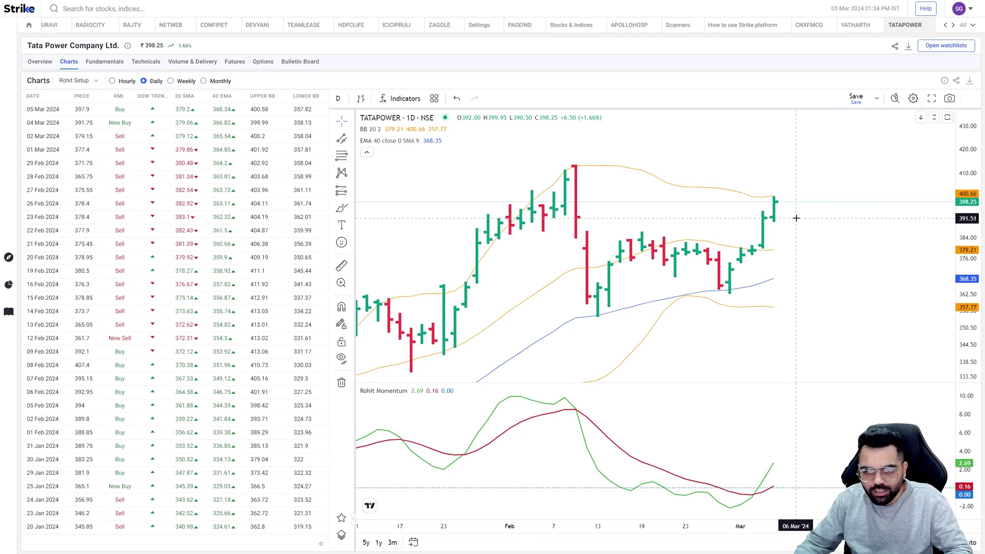
{"action": "scroll", "coordinate": [797, 218], "scroll_direction": "down", "scroll_amount": 2}
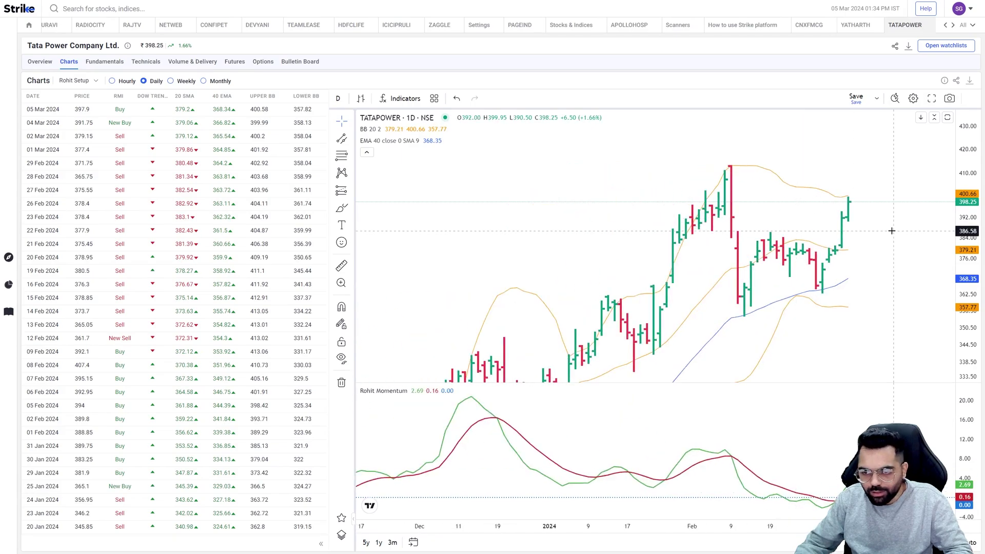
{"action": "scroll", "coordinate": [892, 231], "scroll_direction": "down", "scroll_amount": 2}
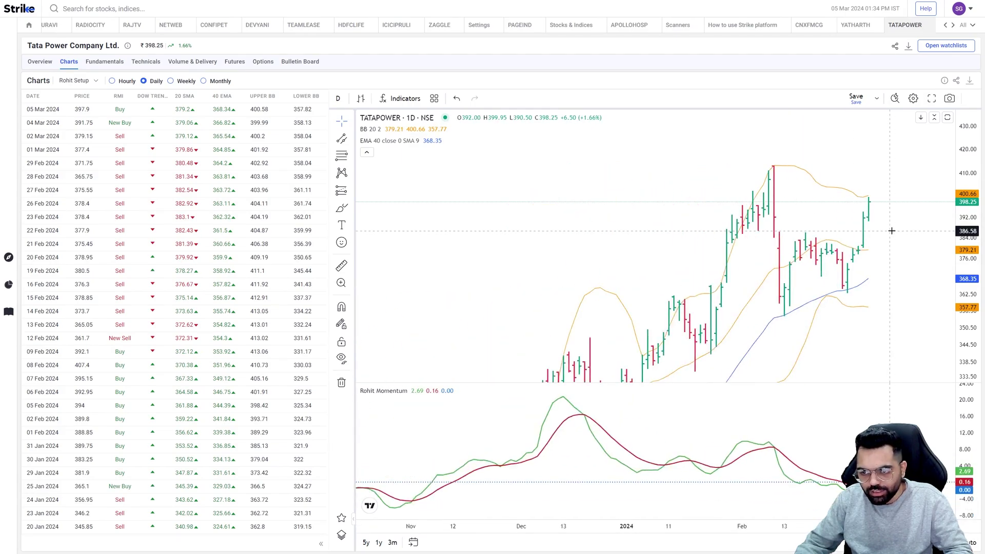